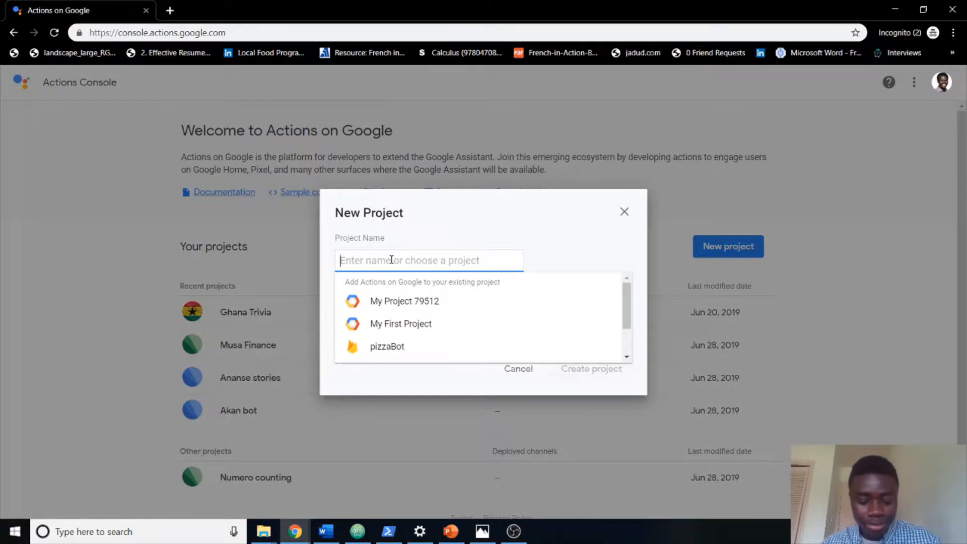
Create a new Actions project named test1, keeping English and United States.
type("test1")
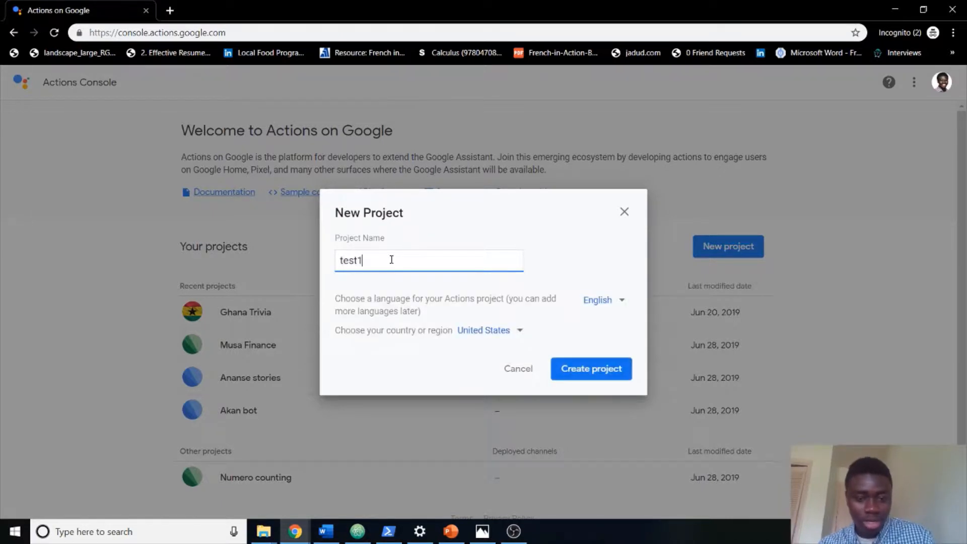
left_click(612, 368)
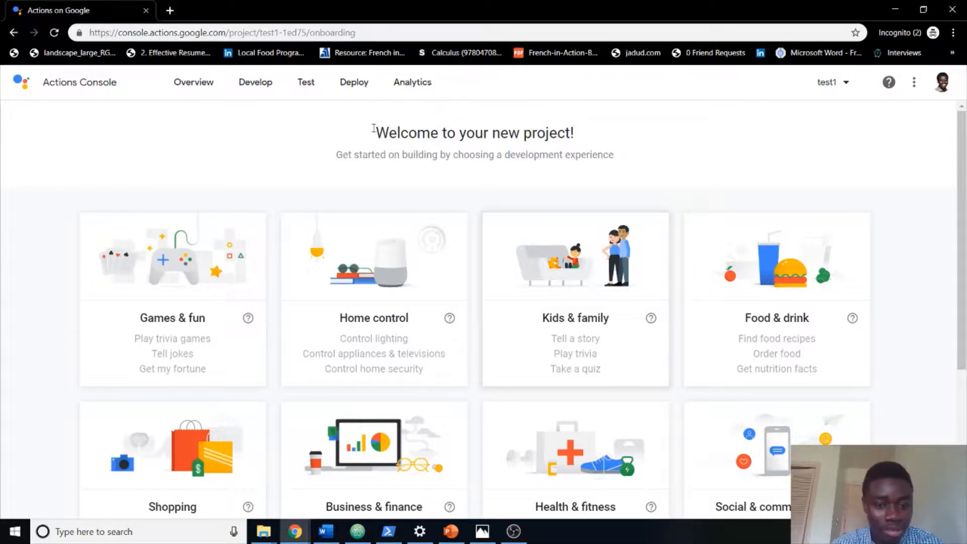
left_click_drag(959, 171, 959, 229)
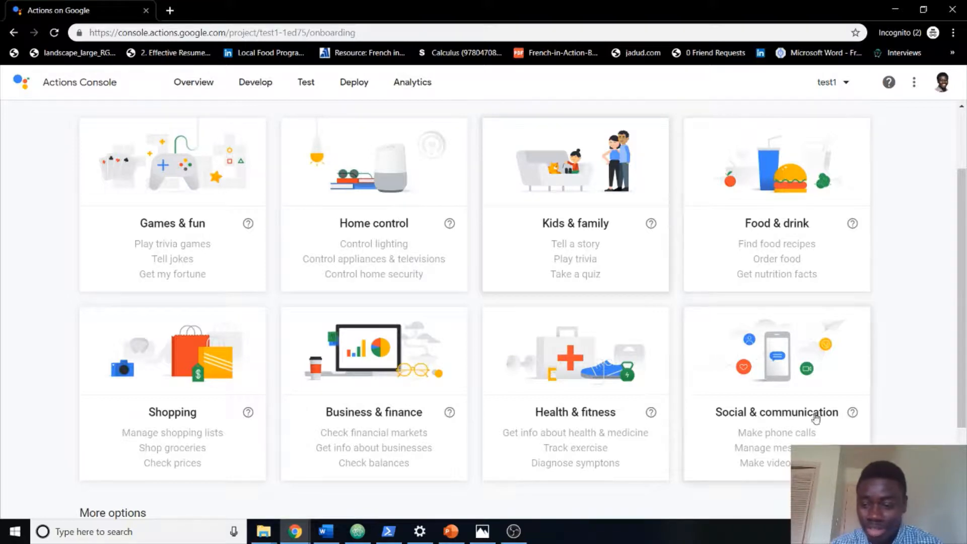
left_click_drag(961, 398, 961, 481)
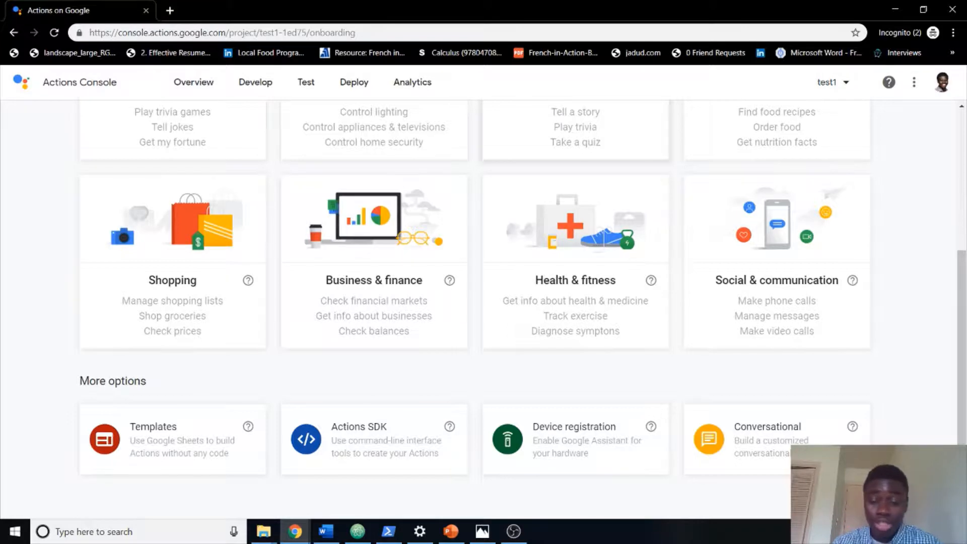
left_click_drag(964, 441, 956, 408)
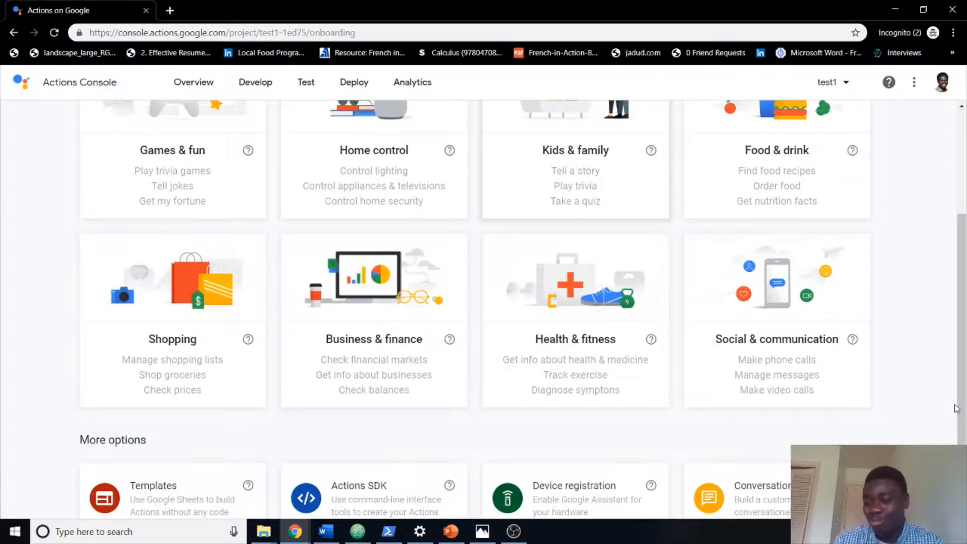
left_click(800, 355)
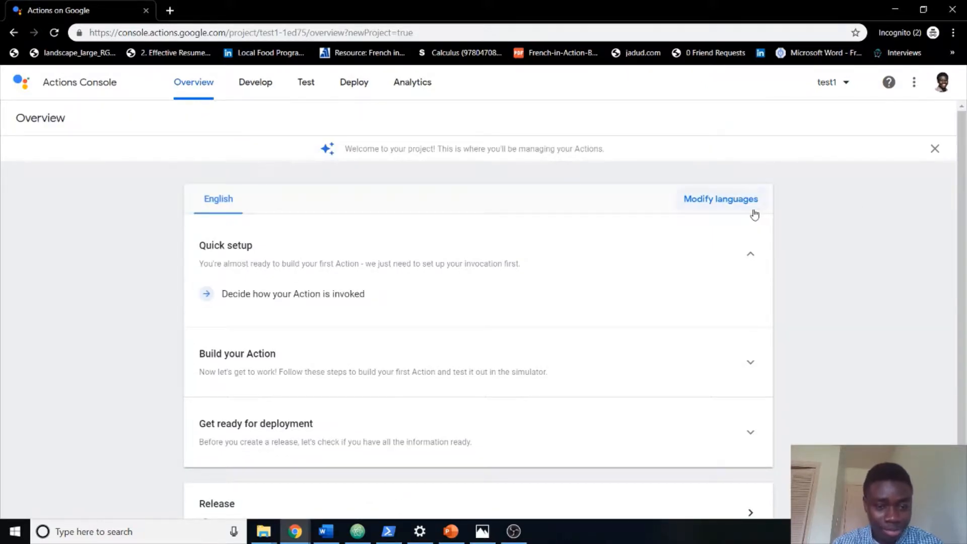
left_click_drag(959, 189, 956, 352)
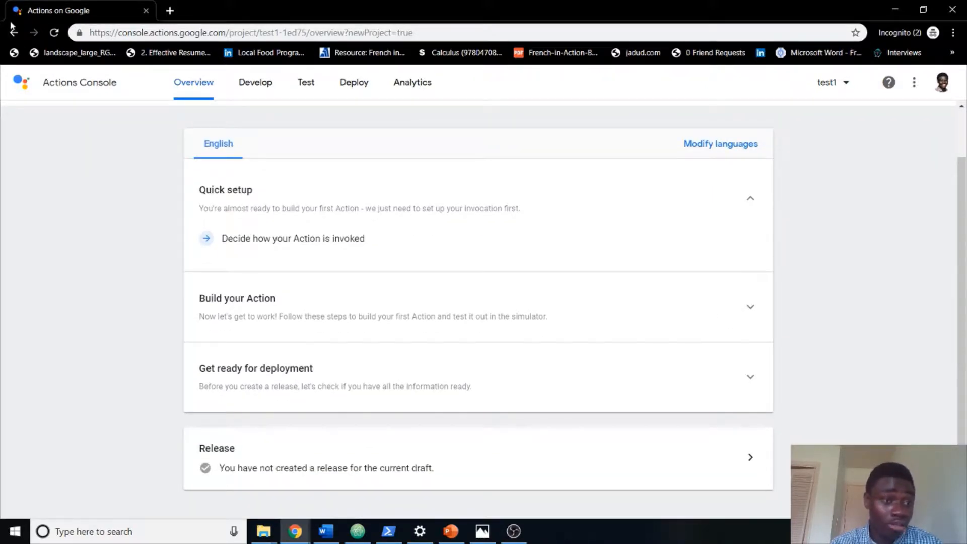
left_click(13, 33)
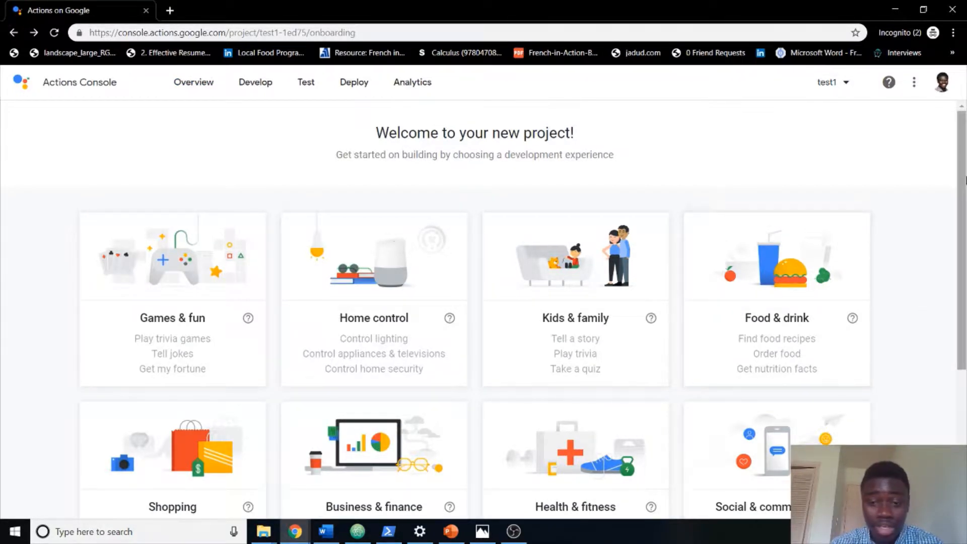
Choose the Flash Cards template under Games & fun for the project.
scroll(932, 278, "down", 3)
scroll(932, 278, "down", 2)
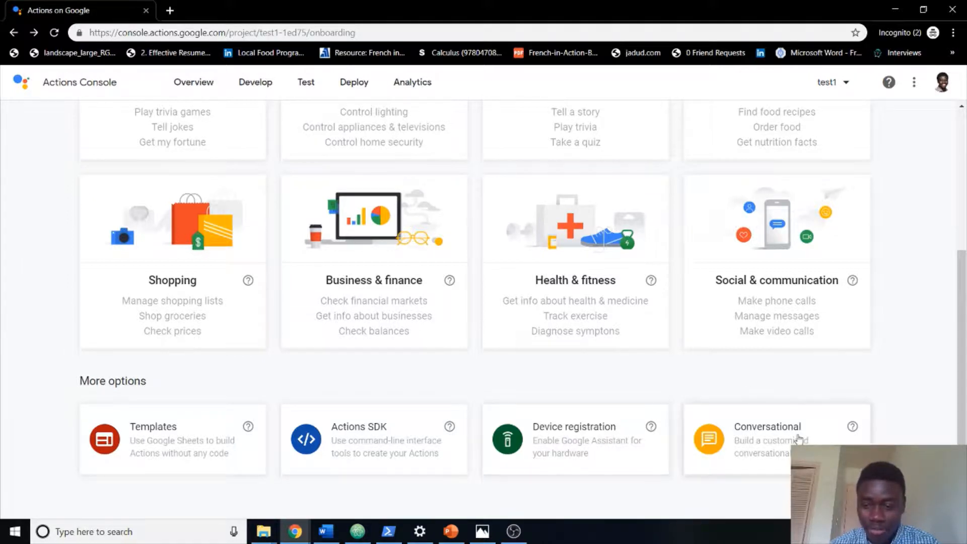
left_click(170, 443)
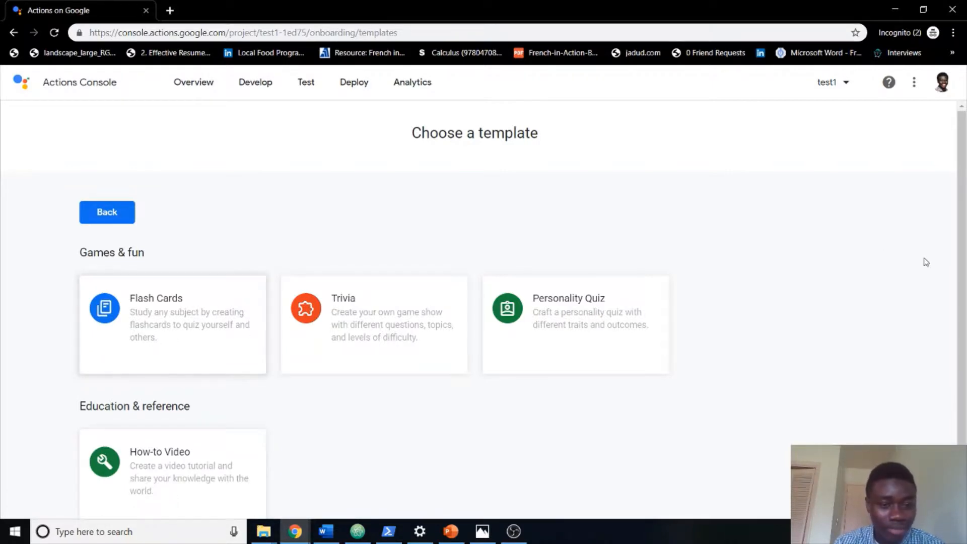
scroll(926, 416, "down", 1)
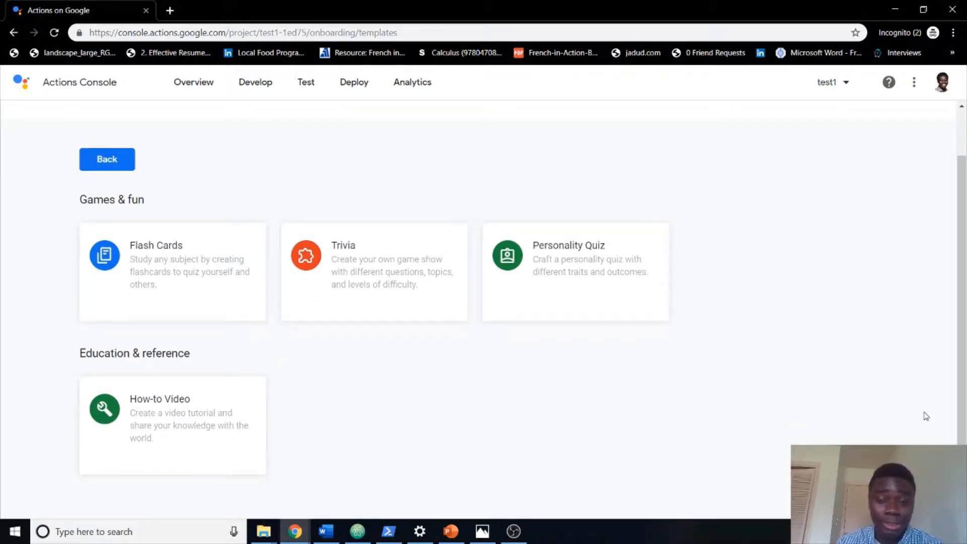
left_click(165, 310)
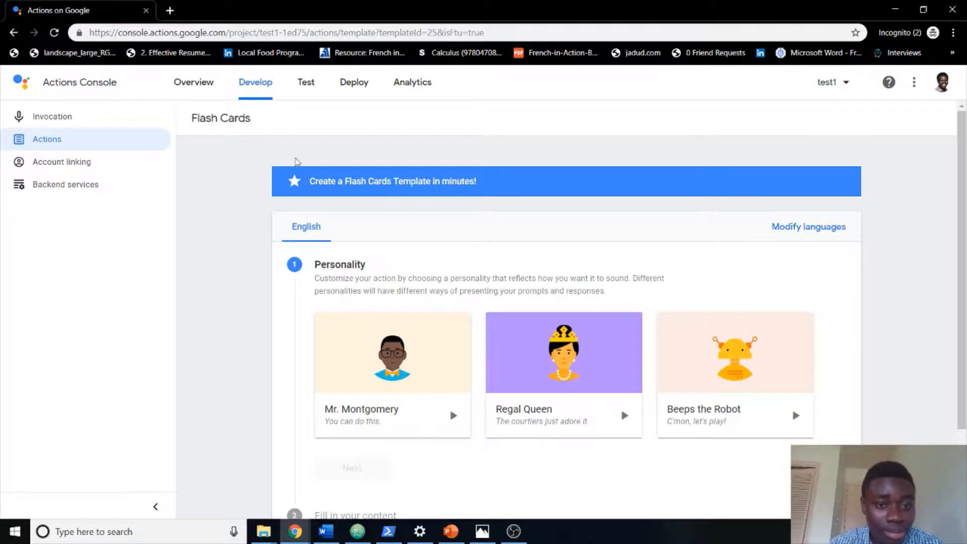
Preview the voices of the three personalities and choose Beeps the Robot for the Flash Cards action.
scroll(866, 262, "down", 2)
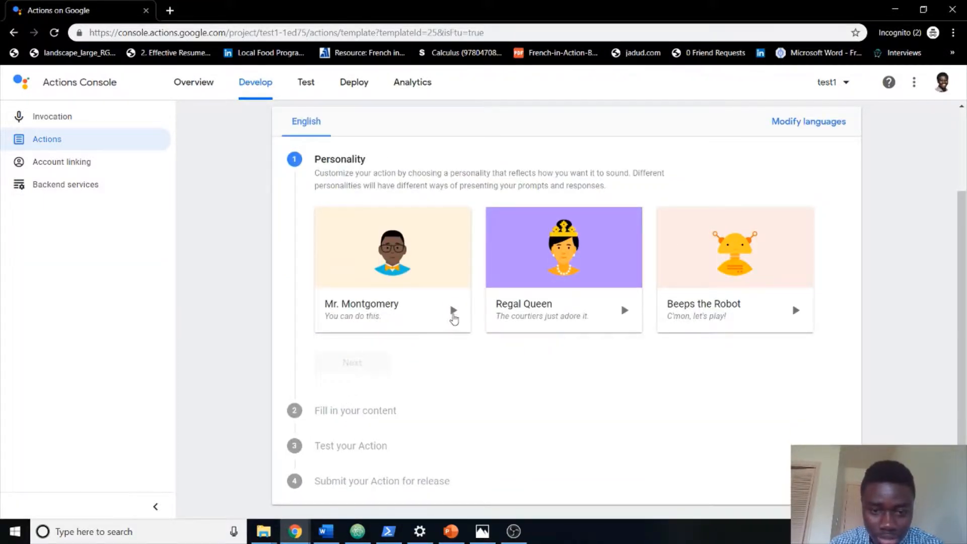
left_click(453, 310)
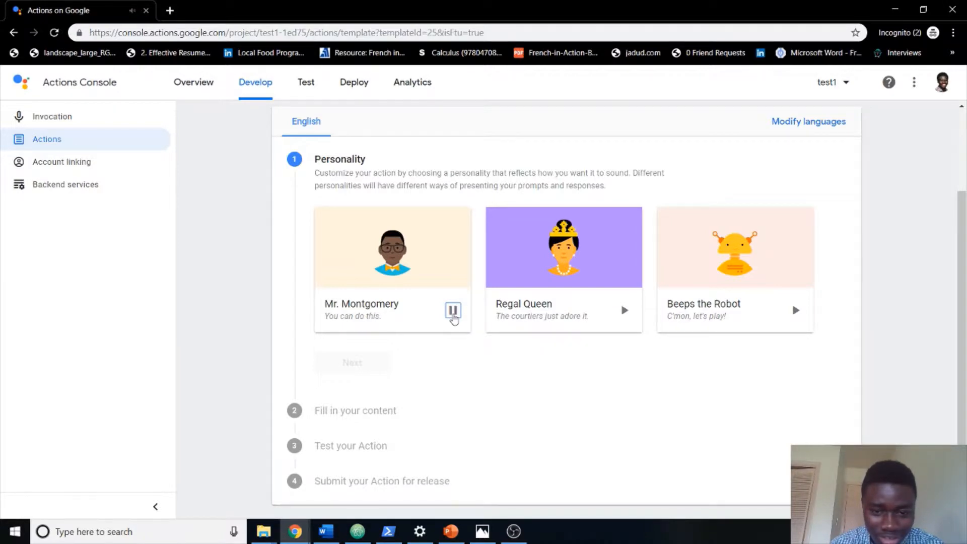
left_click(616, 315)
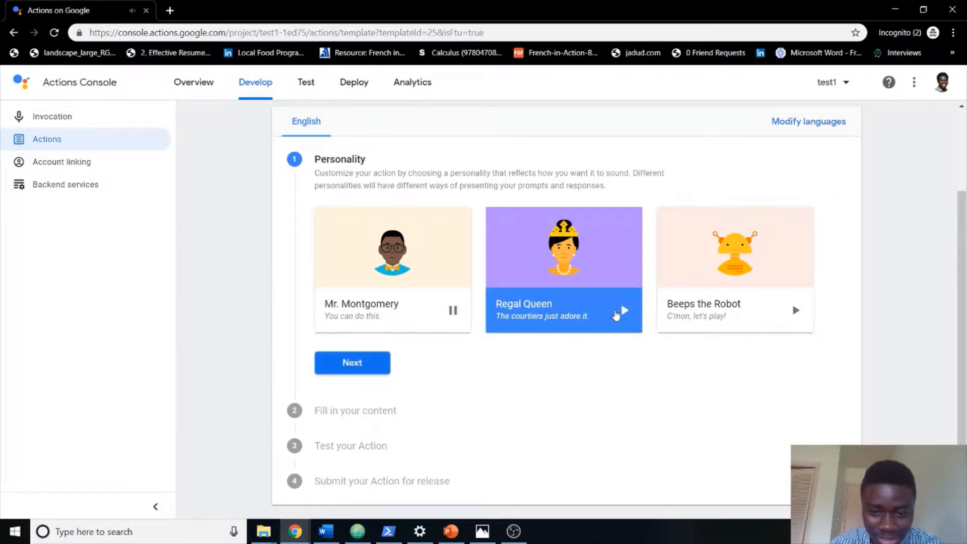
left_click(625, 311)
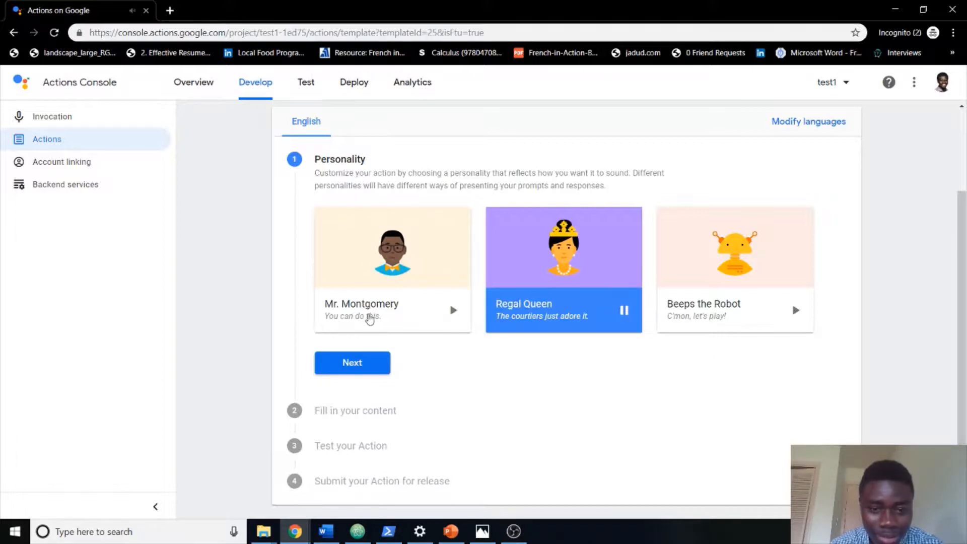
left_click(797, 314)
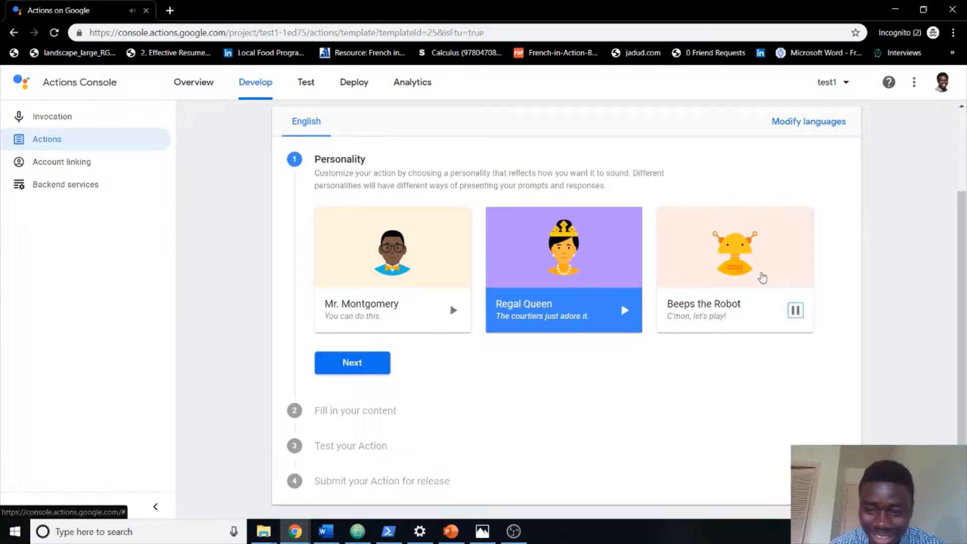
left_click(720, 305)
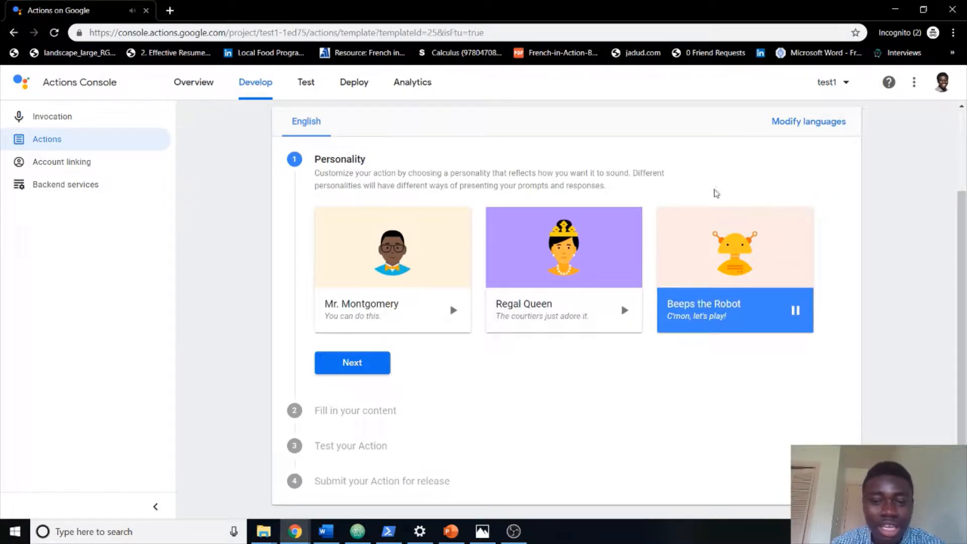
left_click(352, 365)
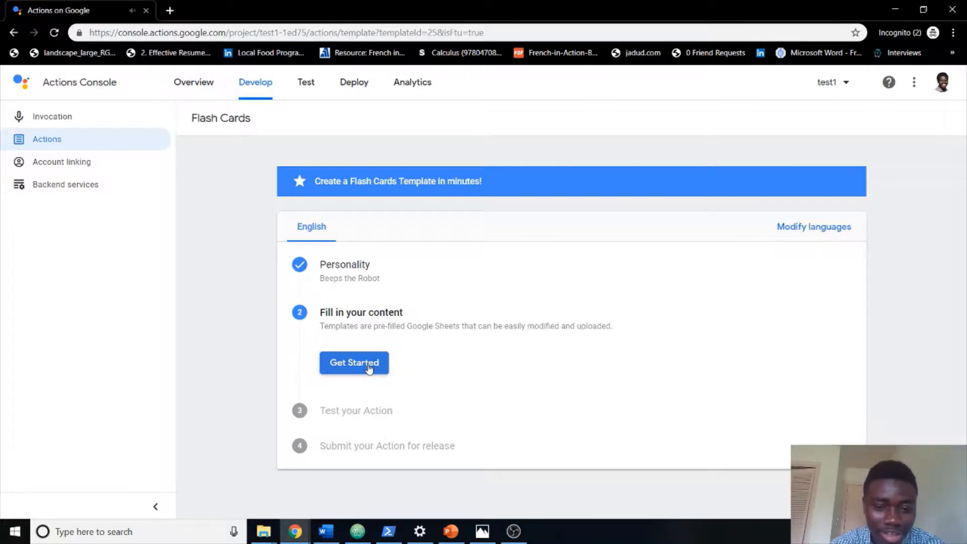
Reopen the Personality stage, stop the Beeps the Robot voice preview and continue to the content stage.
left_click(352, 296)
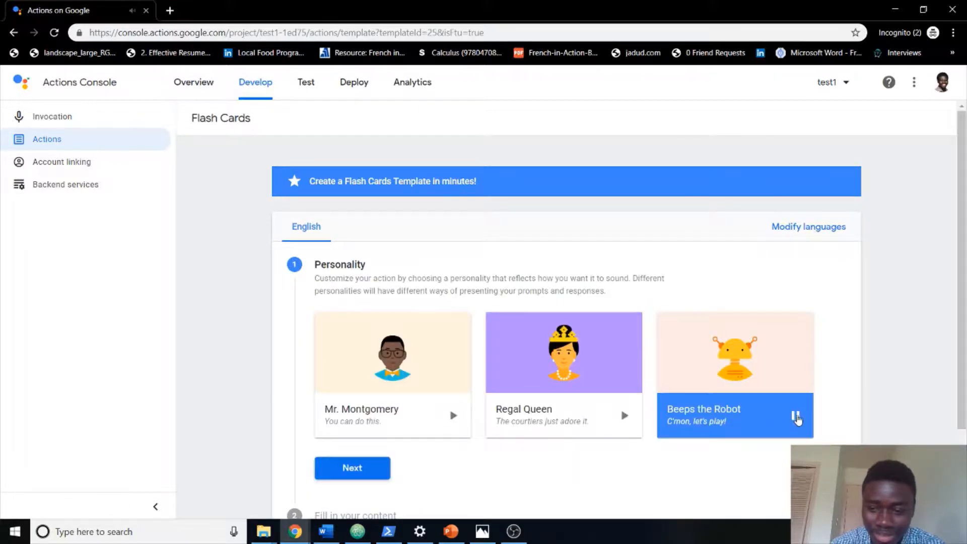
left_click(796, 416)
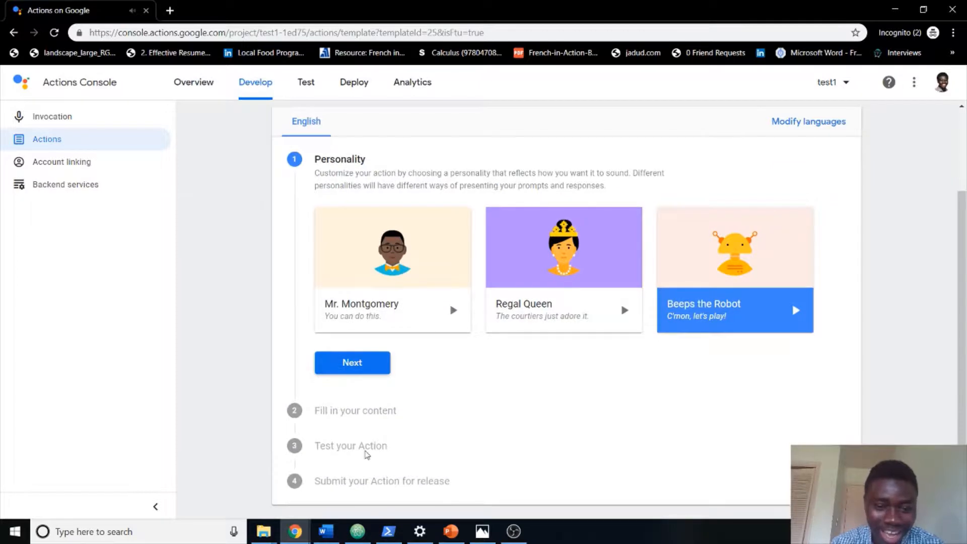
left_click(375, 363)
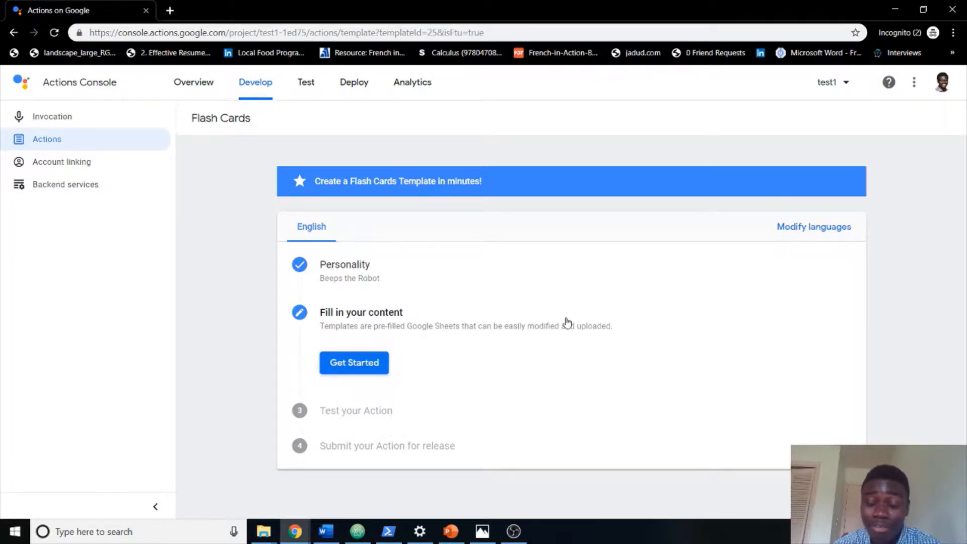
Start filling in the content and make a Google Sheets copy of the Flash Cards Template.
left_click(353, 371)
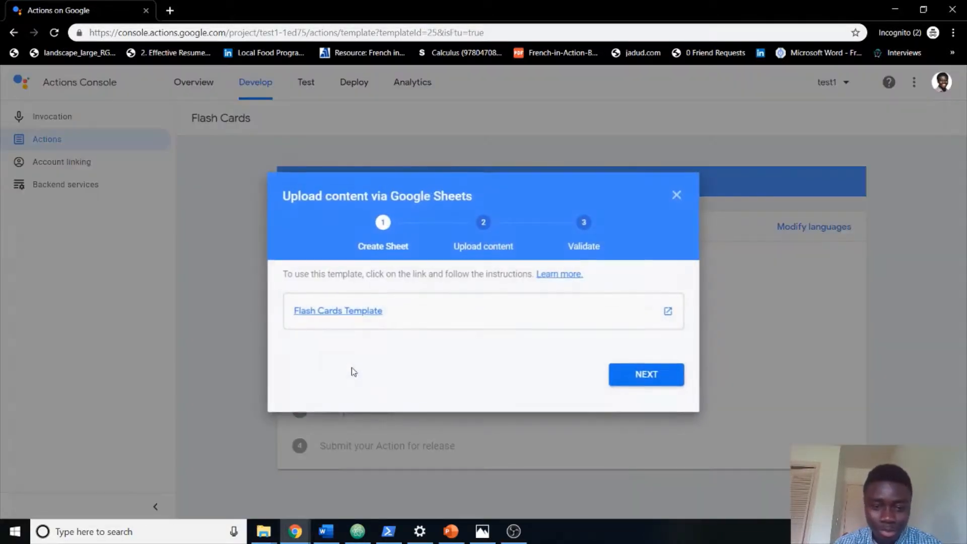
left_click(343, 313)
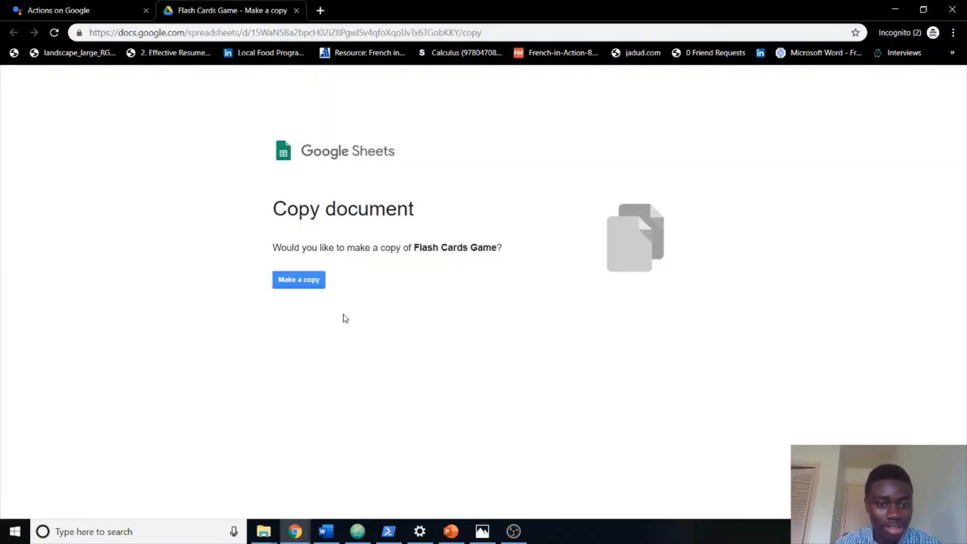
left_click(302, 285)
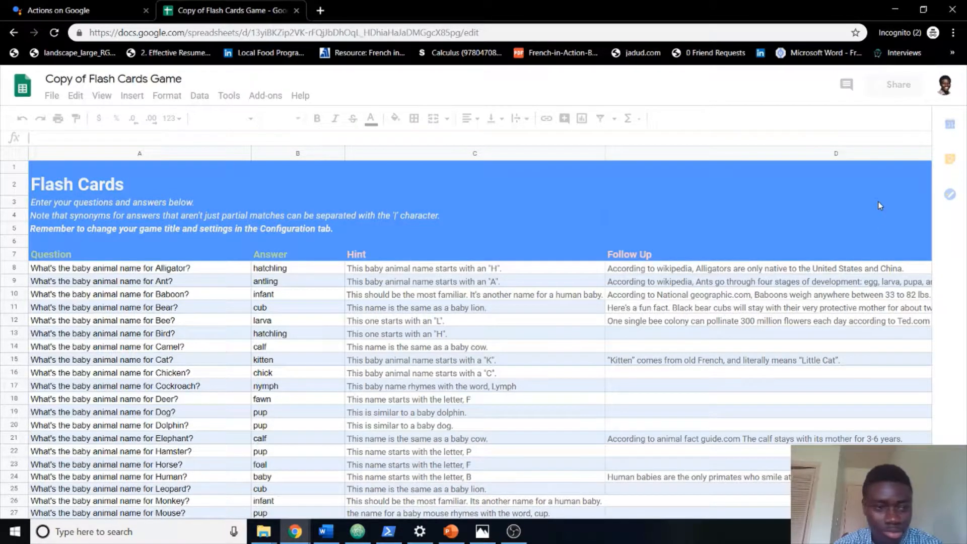
Look through the question rows of the copied sheet past the last entry and back up to the header notes.
left_click(216, 294)
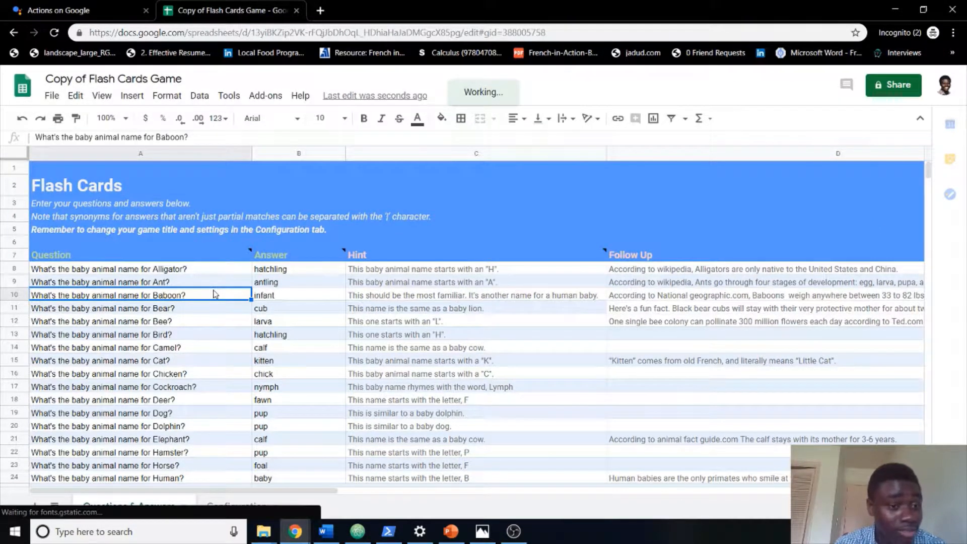
key("Down")
key("Down")
key("Down")
key("Down")
key("Down")
key("Down")
key("Down")
key("Down")
key("Down")
key("Down")
key("Down")
key("Down")
key("Down")
key("Down")
key("Down")
key("Down")
key("Down")
key("Down")
key("Down")
key("Down")
key("Down")
key("Down")
key("Down")
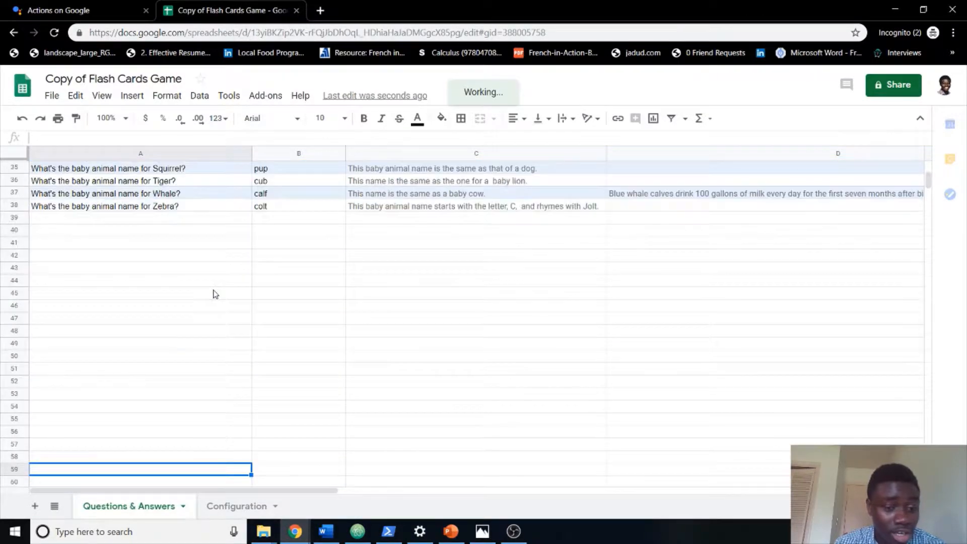
key("Up")
key("Up")
key("Up")
key("Up")
key("Up")
key("Up")
key("Up")
key("Up")
key("Up")
key("Up")
key("Up")
key("Up")
key("Up")
key("Up")
key("Up")
key("Up")
key("Up")
key("Up")
key("Up")
key("Up")
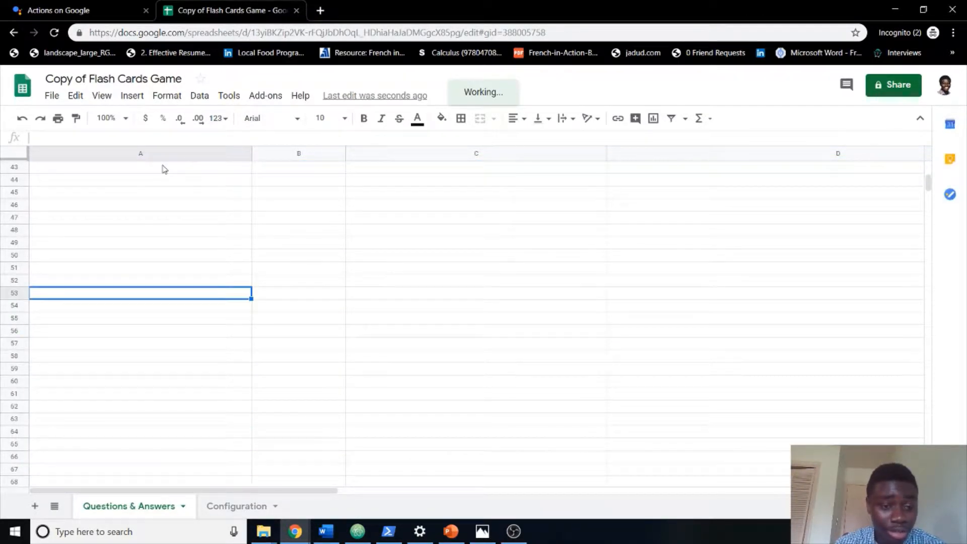
key("Up")
key("Up")
key("Up")
key("Up")
key("Up")
key("Up")
key("Up")
key("Up")
key("Up")
key("Up")
key("Up")
key("Up")
key("Up")
key("Up")
key("Up")
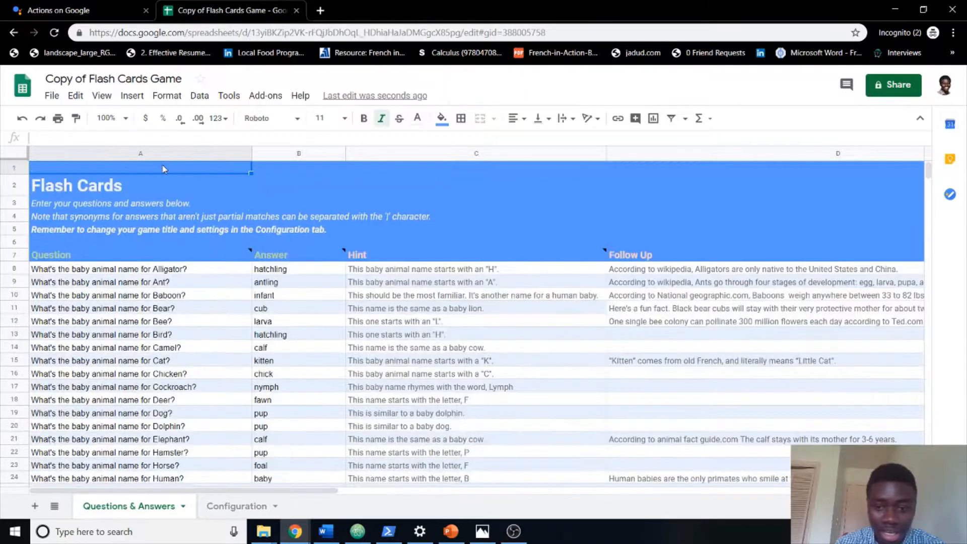
key("Down")
key("Down")
key("Down")
key("Down")
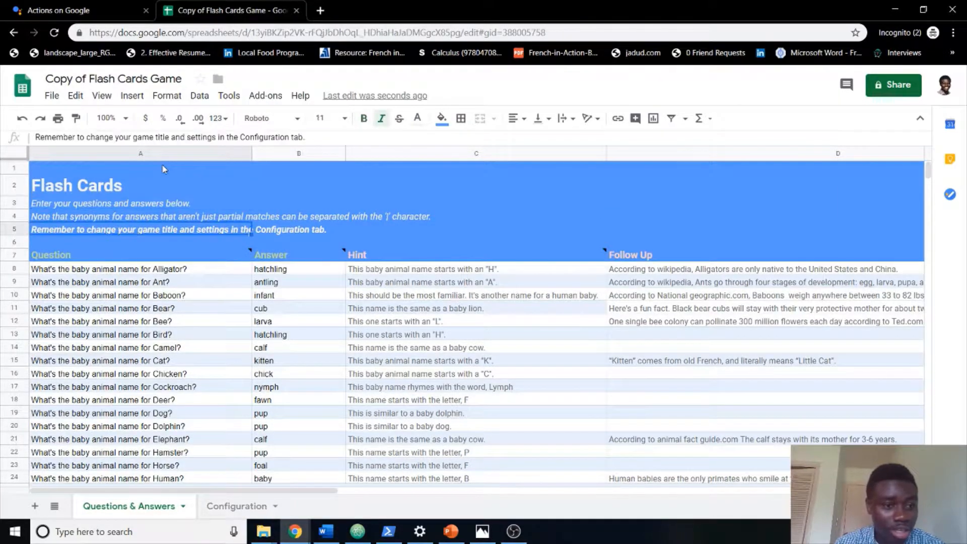
Examine the Alligator card's question, answer and hint, and the Follow Up column heading.
left_click(161, 268)
left_click(303, 271)
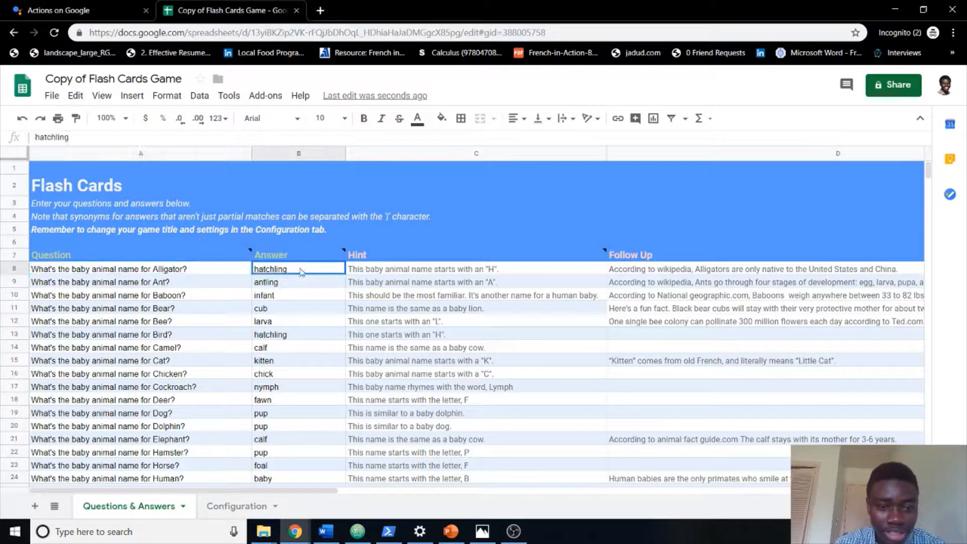
left_click(422, 272)
left_click(672, 258)
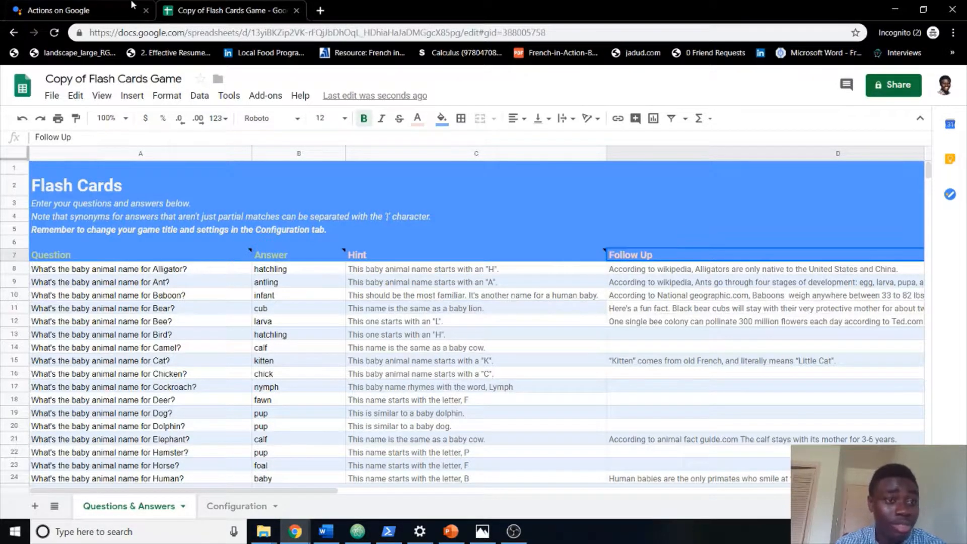
Return to the Actions Console and advance the Google Sheets upload to the Upload content stage.
left_click(116, 10)
left_click(251, 11)
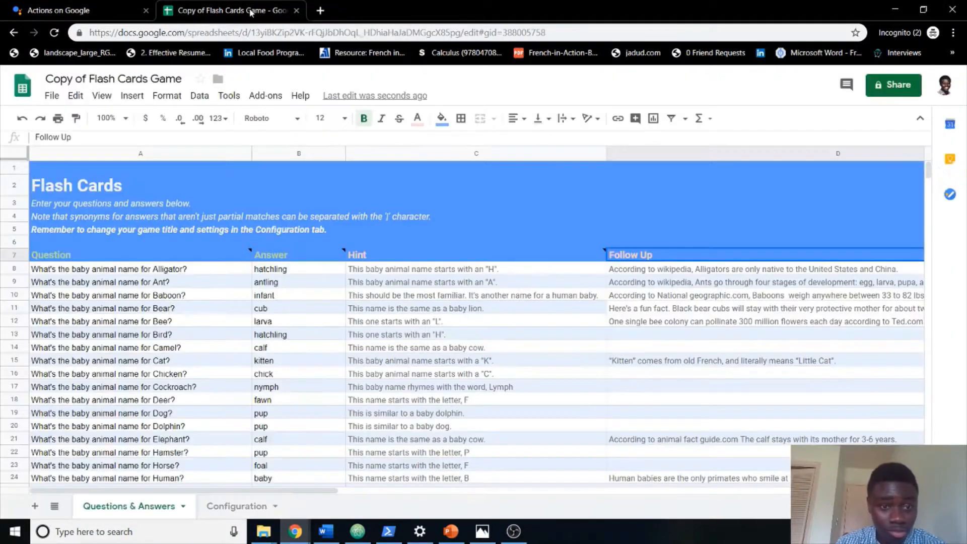
left_click(127, 5)
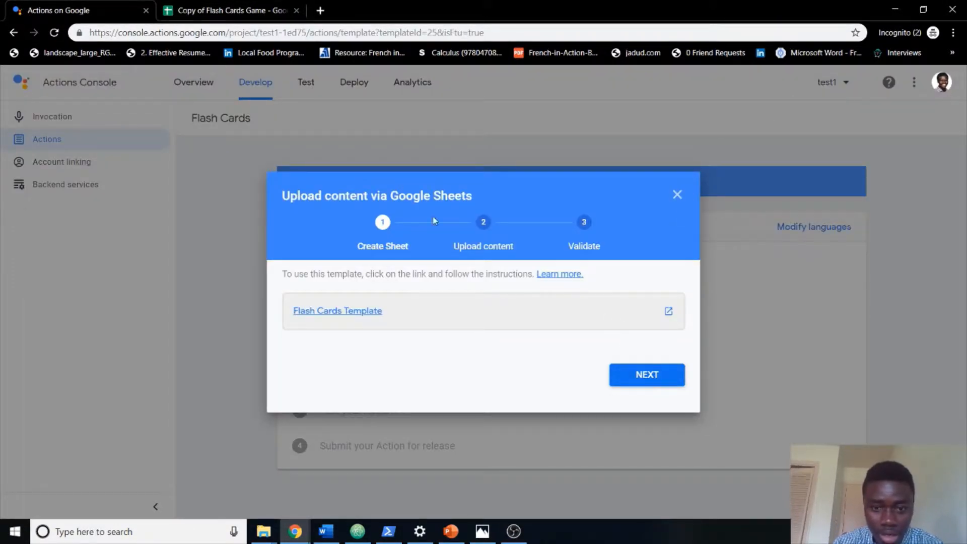
left_click(622, 375)
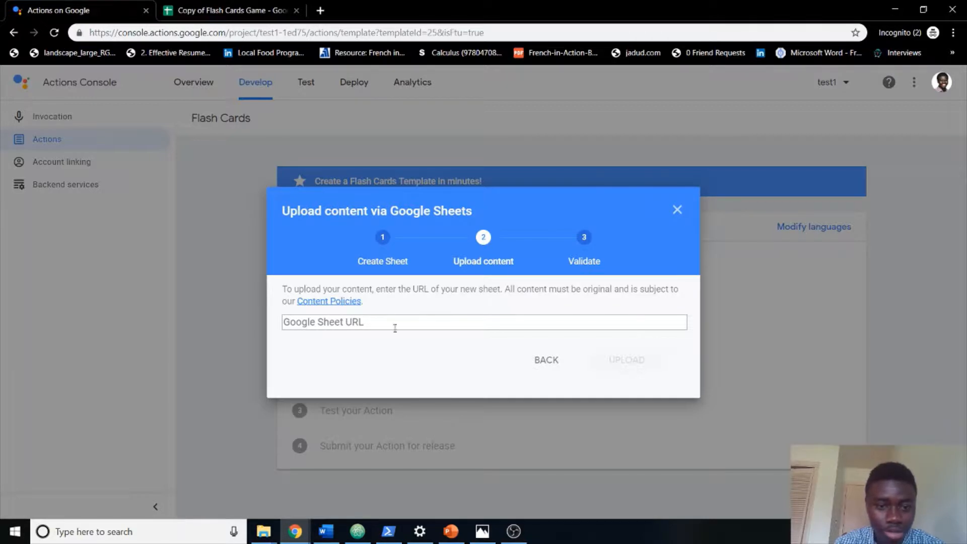
Turn on link sharing for the copied Flash Cards Game sheet and copy its shareable link.
left_click(264, 5)
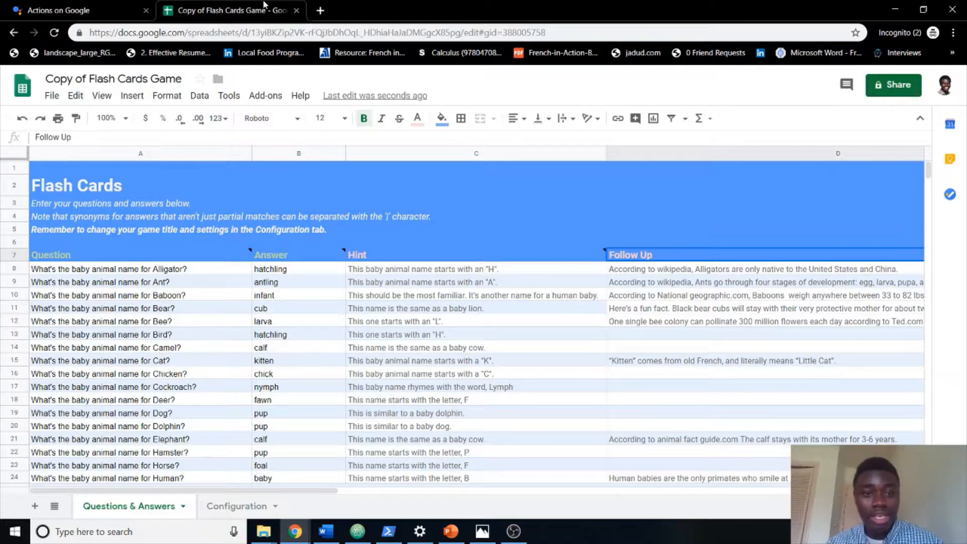
left_click(349, 33)
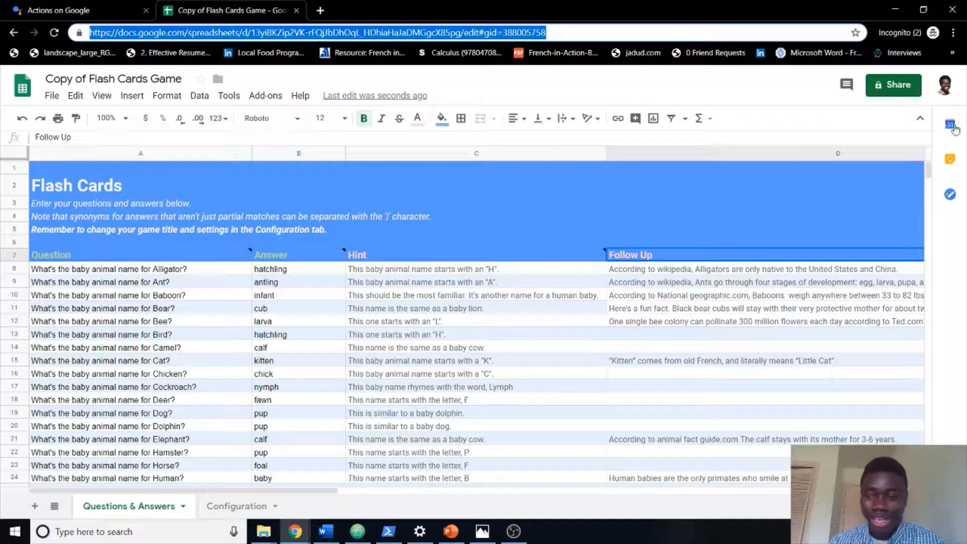
left_click(893, 84)
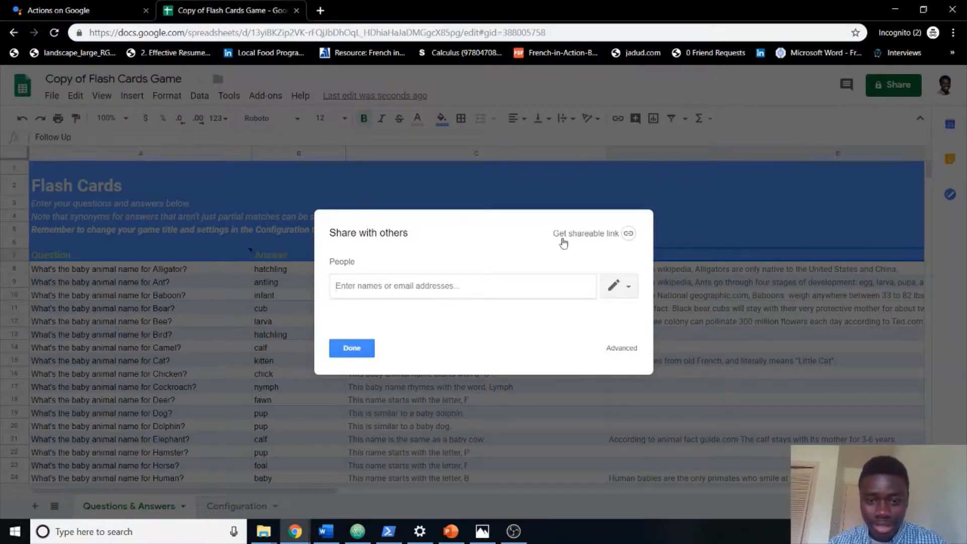
left_click(628, 233)
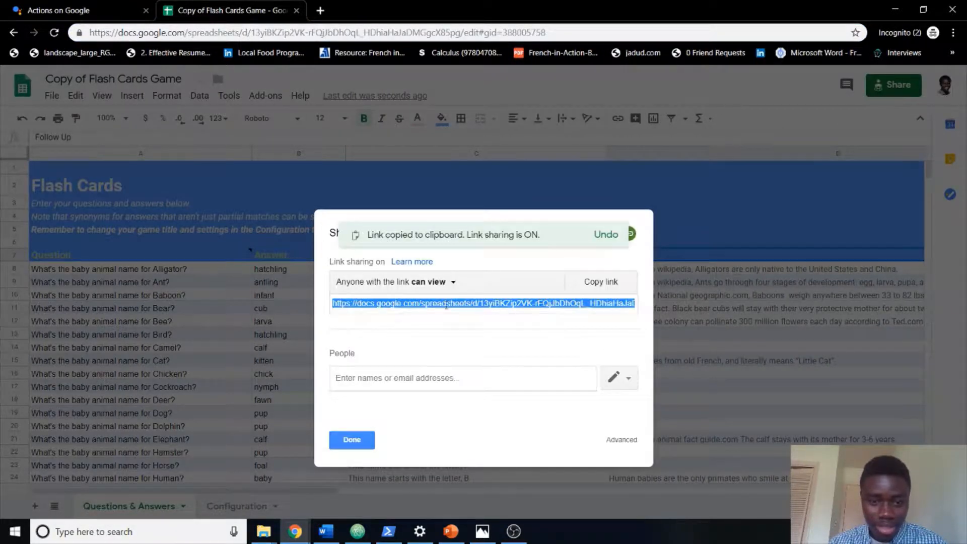
Return to the Actions Console, upload the content from the copied sheet link and create the app from it.
left_click(81, 10)
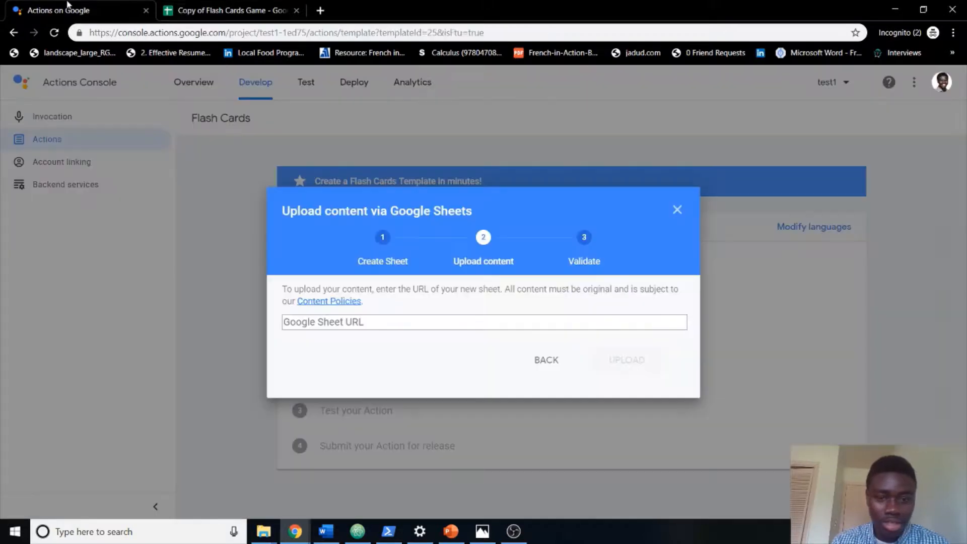
left_click(389, 319)
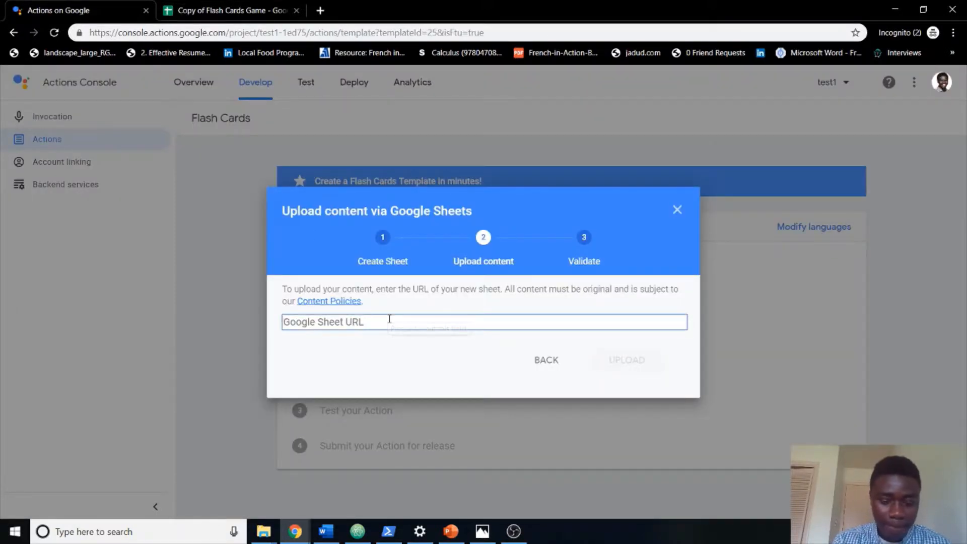
key("ctrl+v")
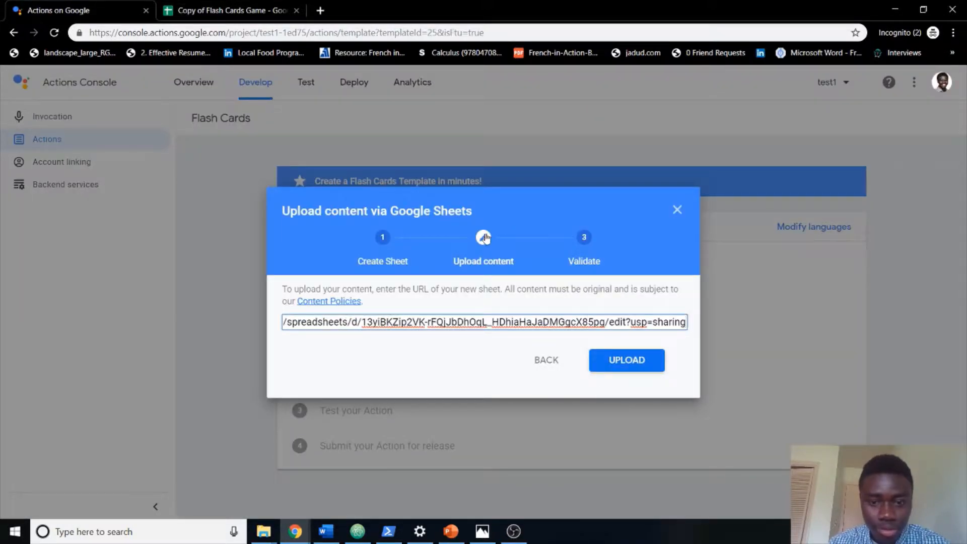
left_click(649, 363)
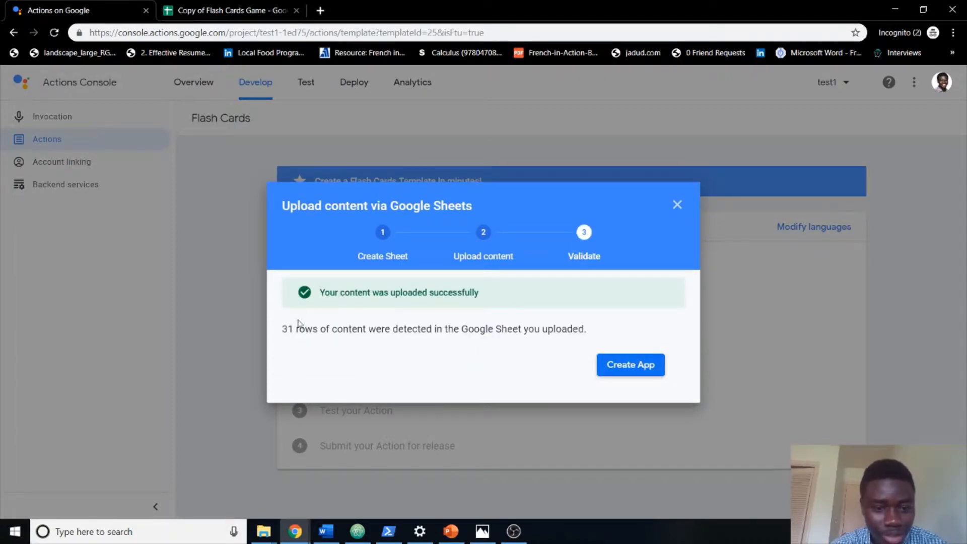
left_click(633, 364)
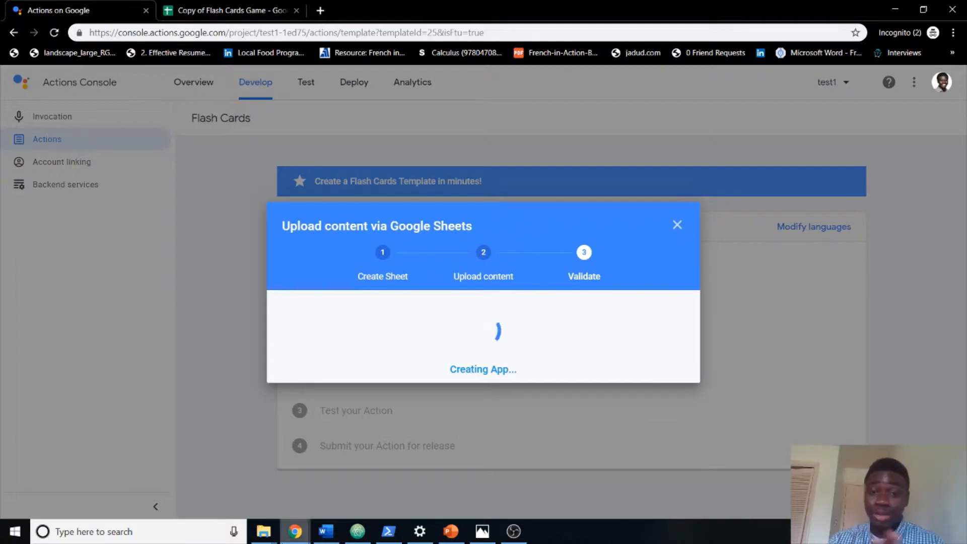
mouse_move(294, 531)
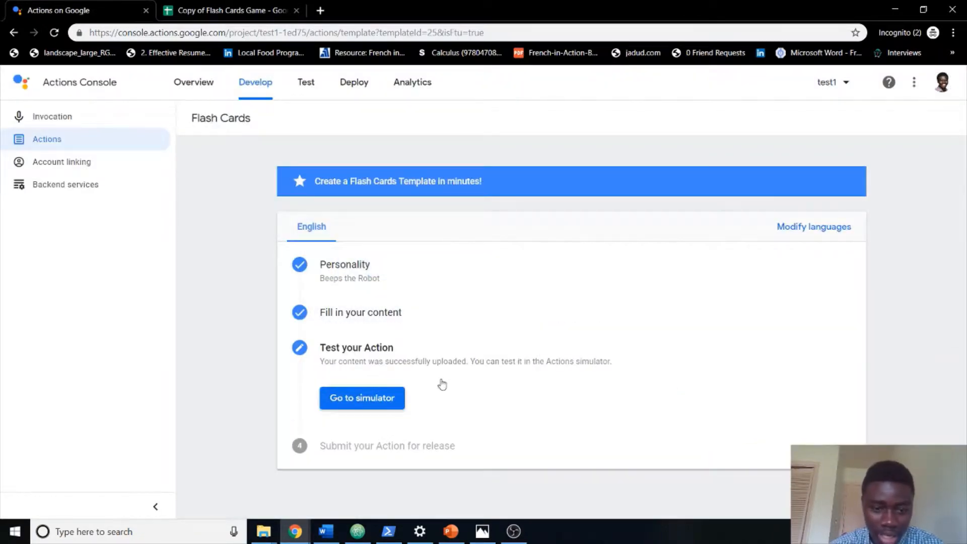
Start testing the action in the simulator, allow microphone access and say "talk to my test app".
left_click(357, 396)
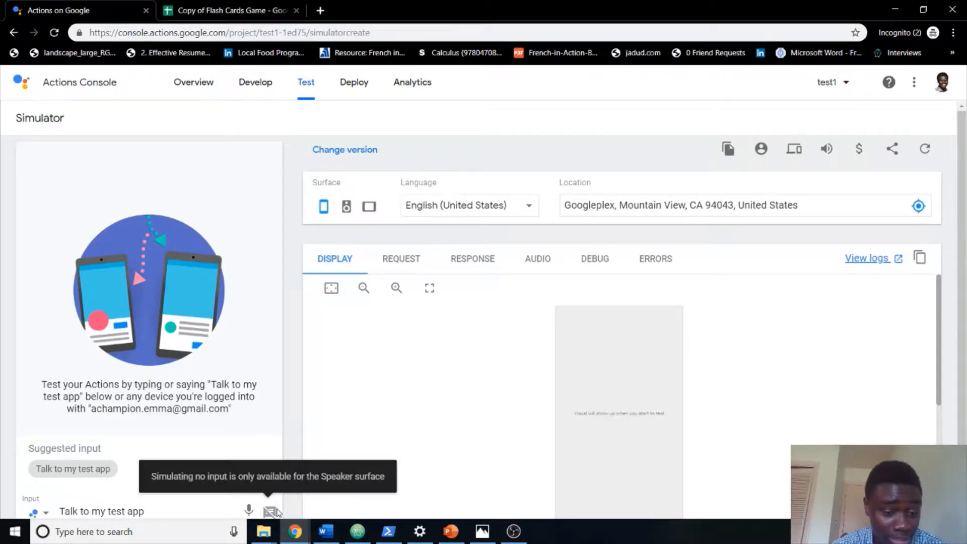
left_click(249, 510)
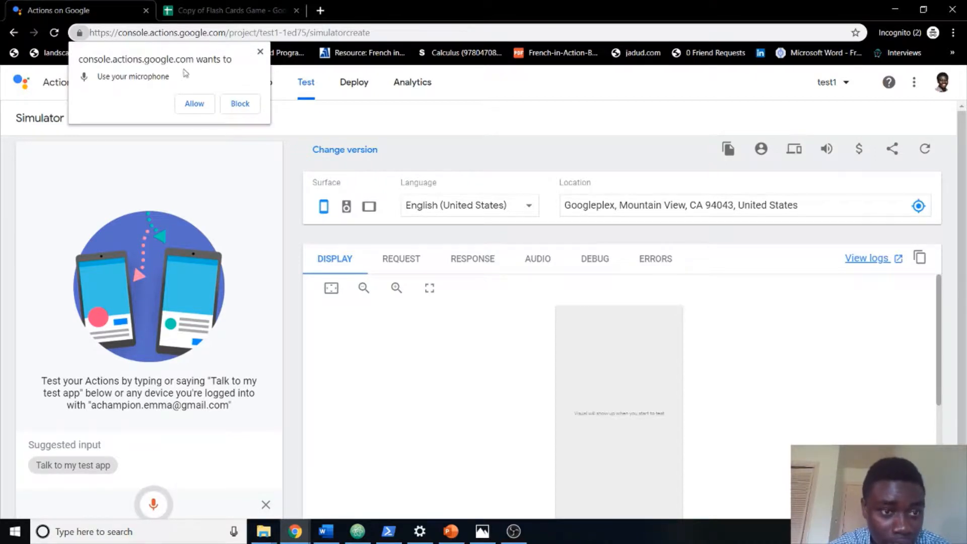
left_click(194, 104)
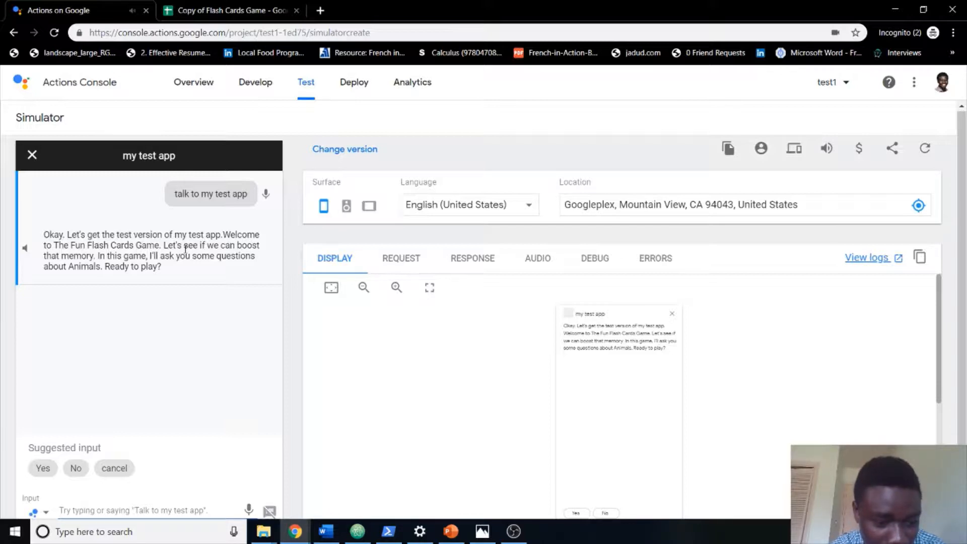
Play the flash cards game by voice with "yes", "hint" and "puppy", and cancel the conversation.
left_click(268, 510)
left_click(248, 509)
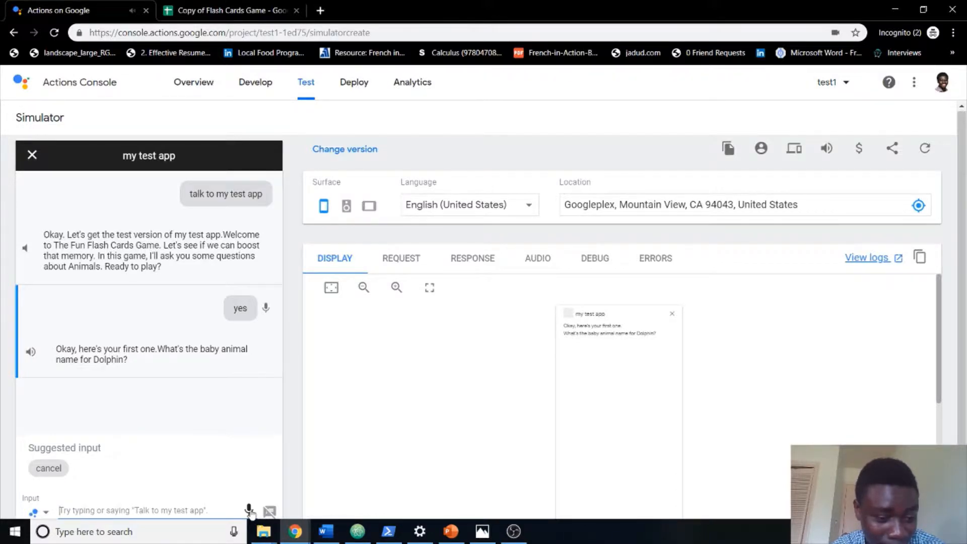
left_click(249, 510)
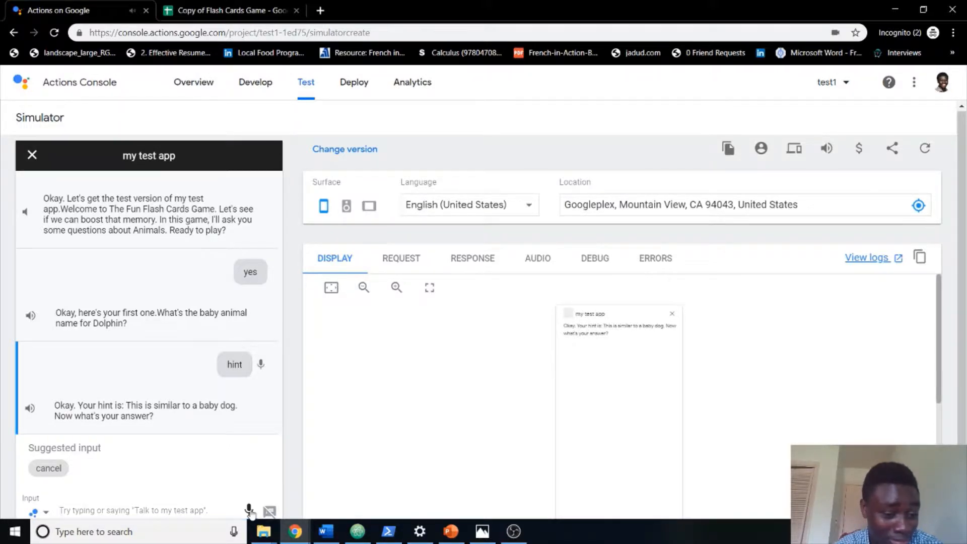
left_click(249, 510)
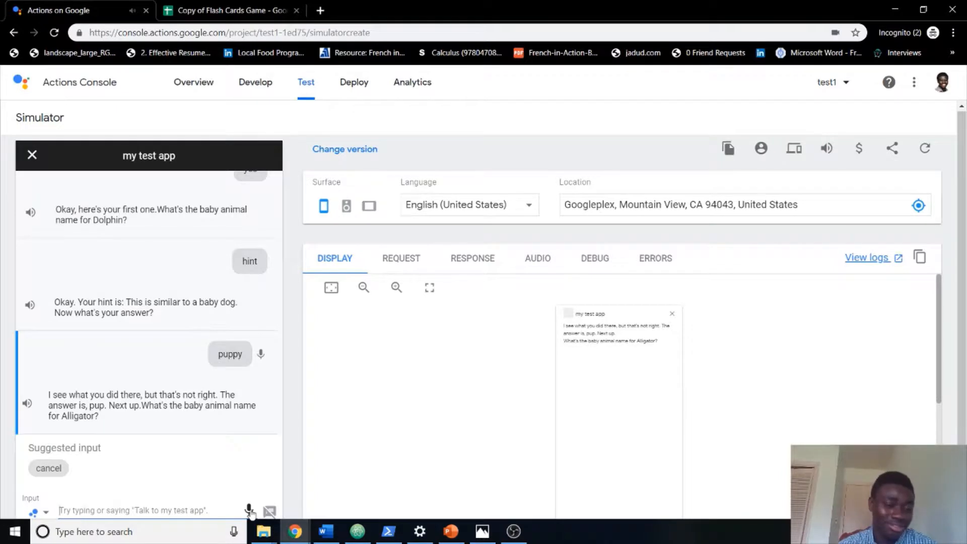
left_click(49, 469)
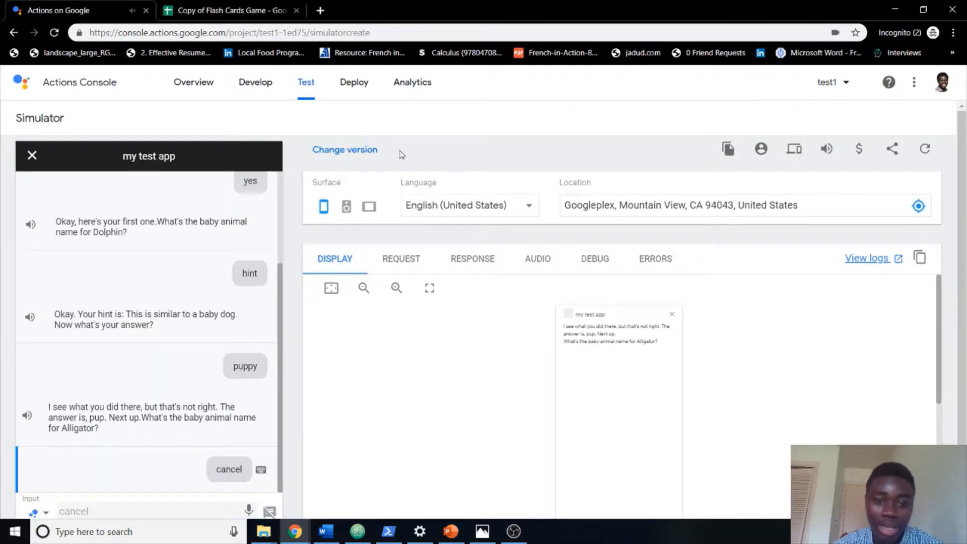
Preview the simulator's speaker and display surfaces, and examine the Testing on Device setting.
left_click(346, 207)
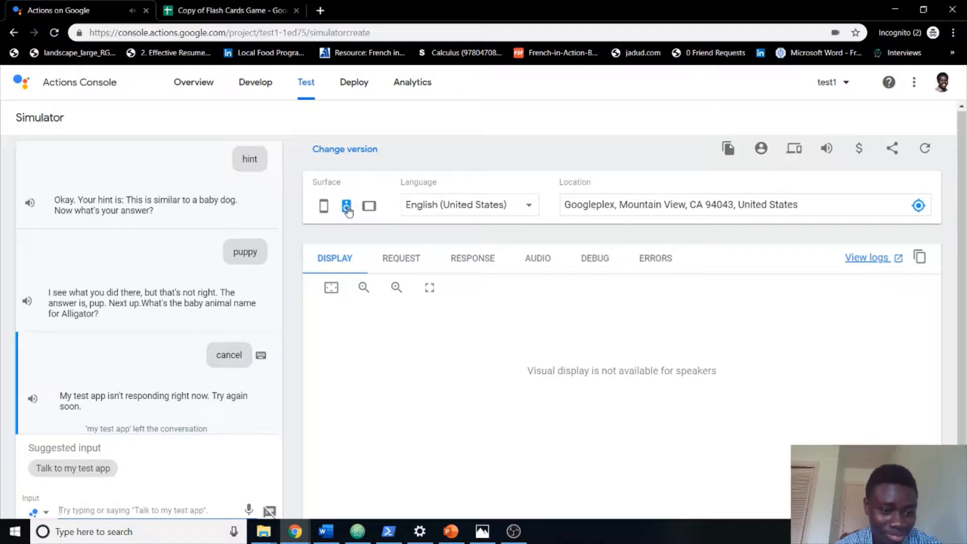
left_click(374, 208)
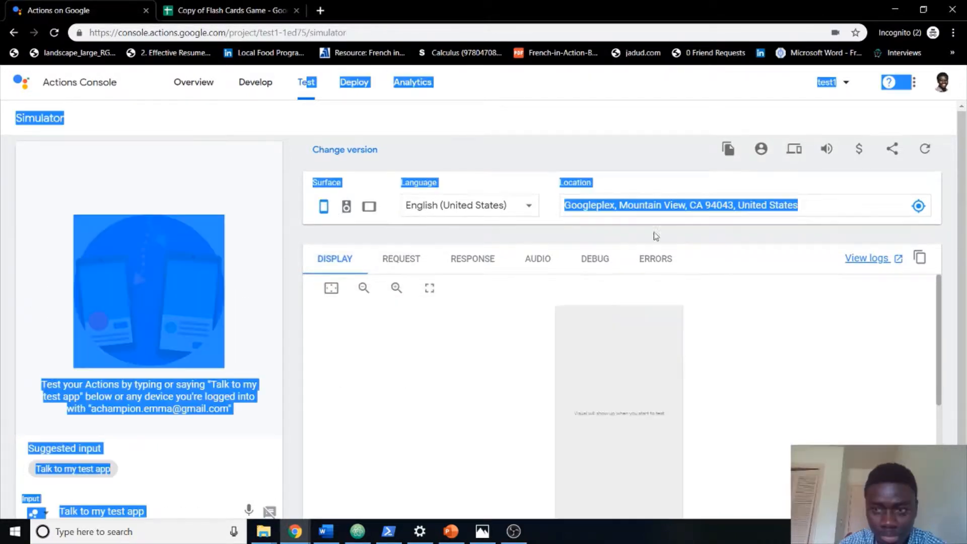
left_click(537, 124)
left_click_drag(962, 333, 963, 342)
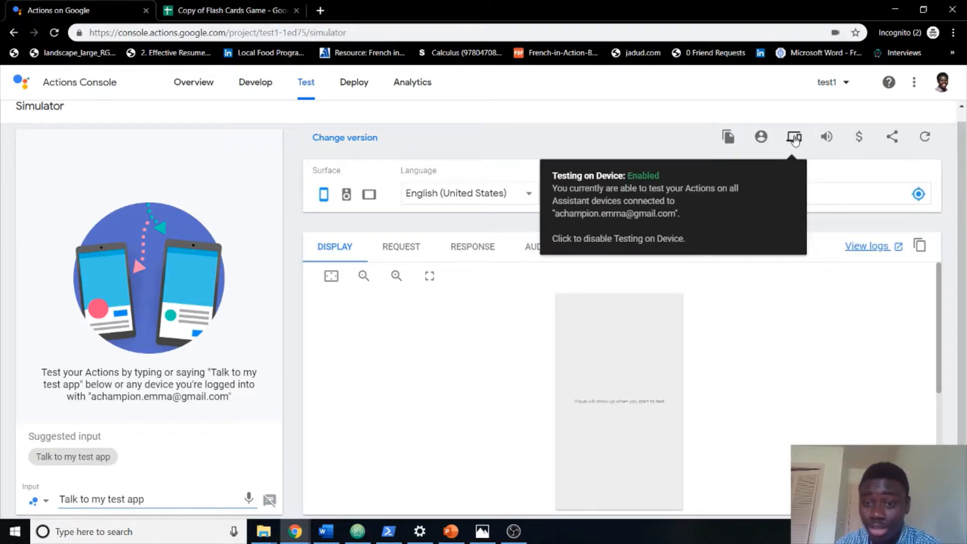
Take a brief look at the Deploy page and disable Testing on Device in the simulator.
left_click(352, 78)
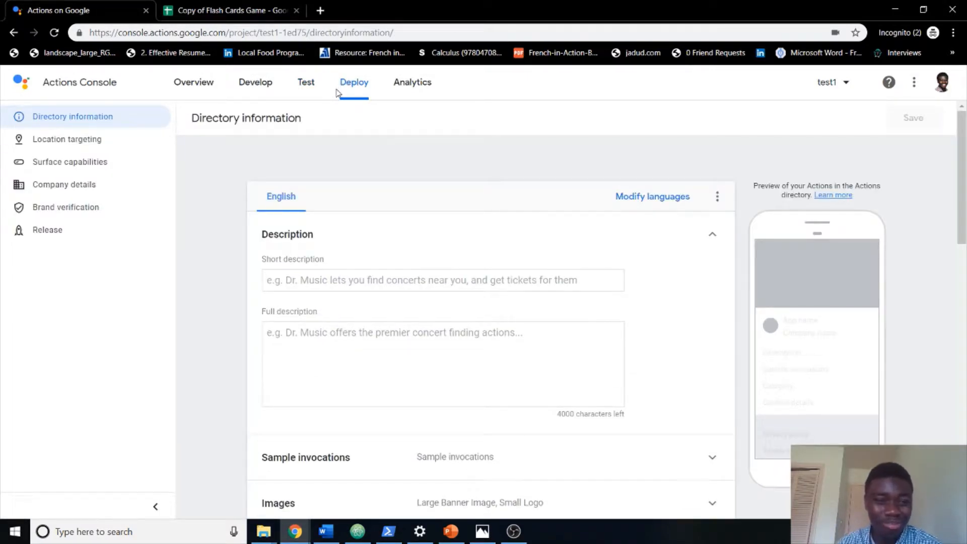
left_click(309, 91)
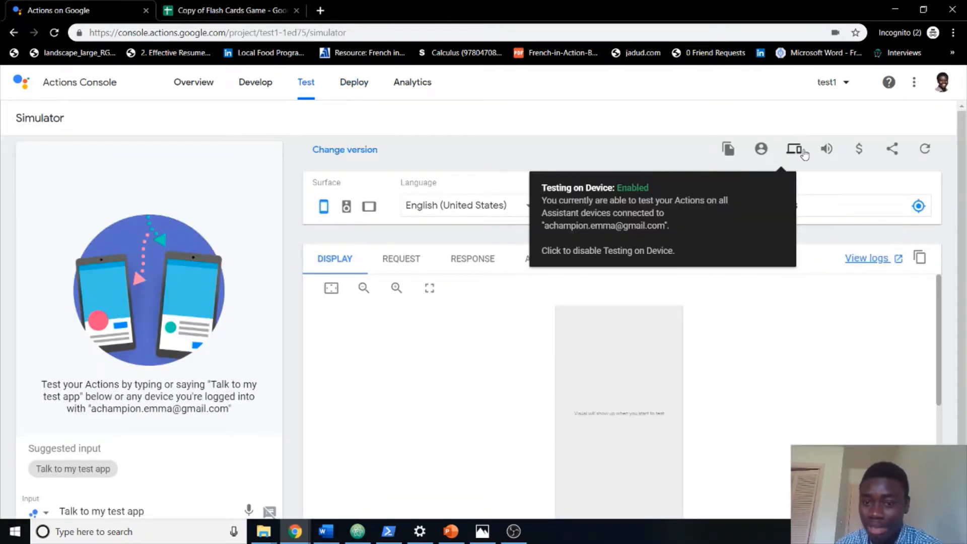
left_click(804, 155)
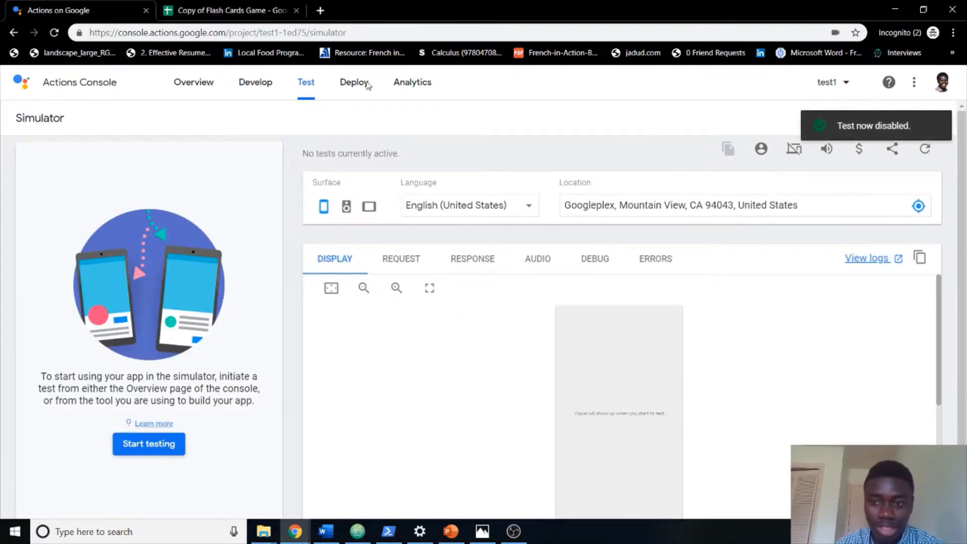
Look through the Directory information form for deployment, from the description fields down to the Mic Policy question.
left_click(351, 89)
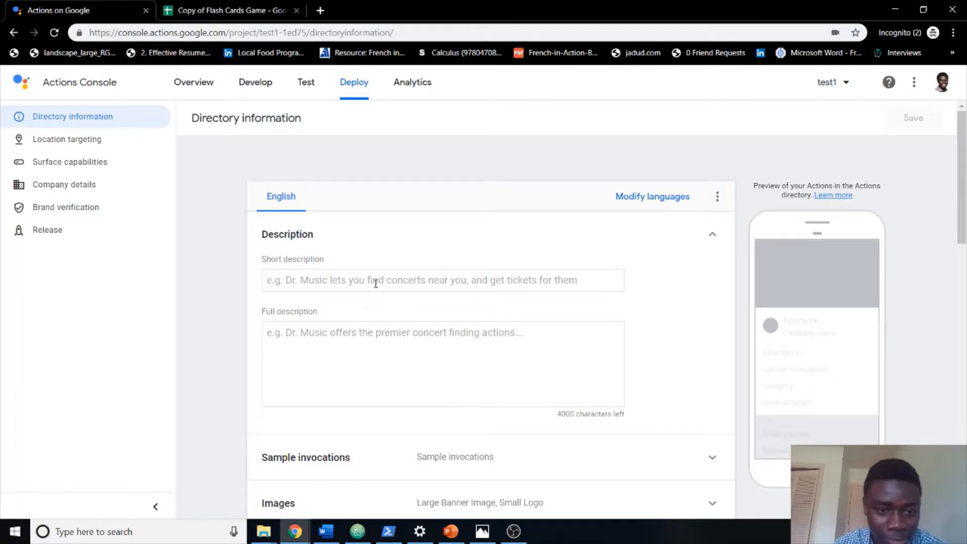
left_click(355, 284)
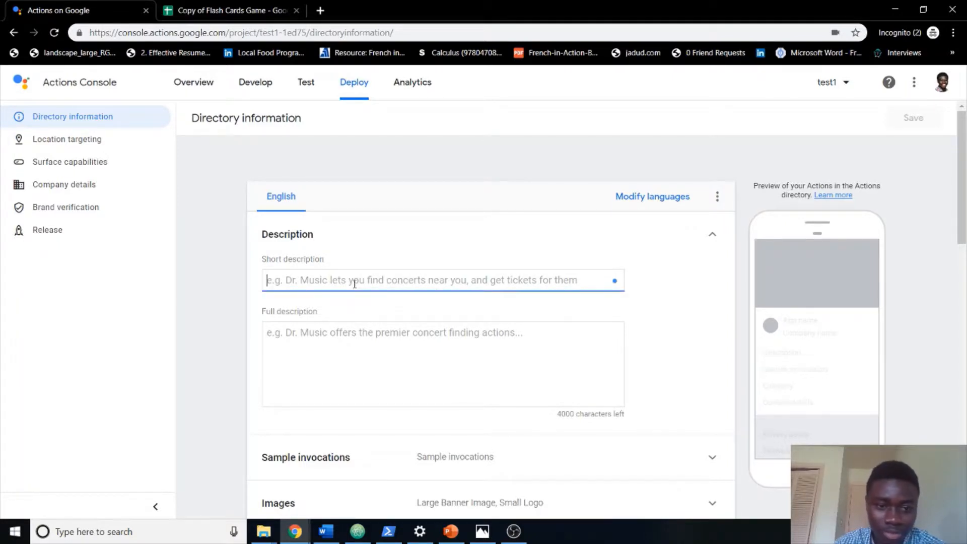
left_click(385, 349)
scroll(946, 261, "down", 5)
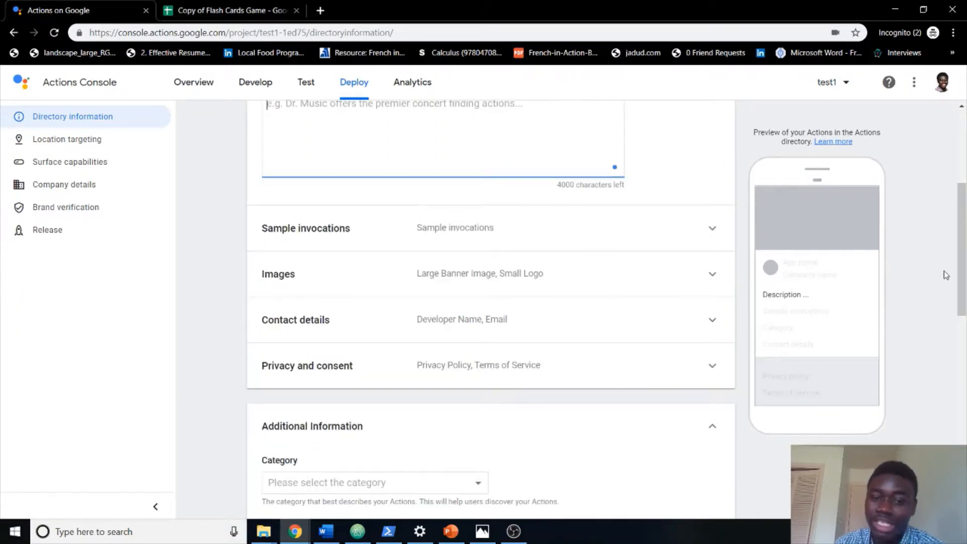
left_click_drag(961, 276, 902, 138)
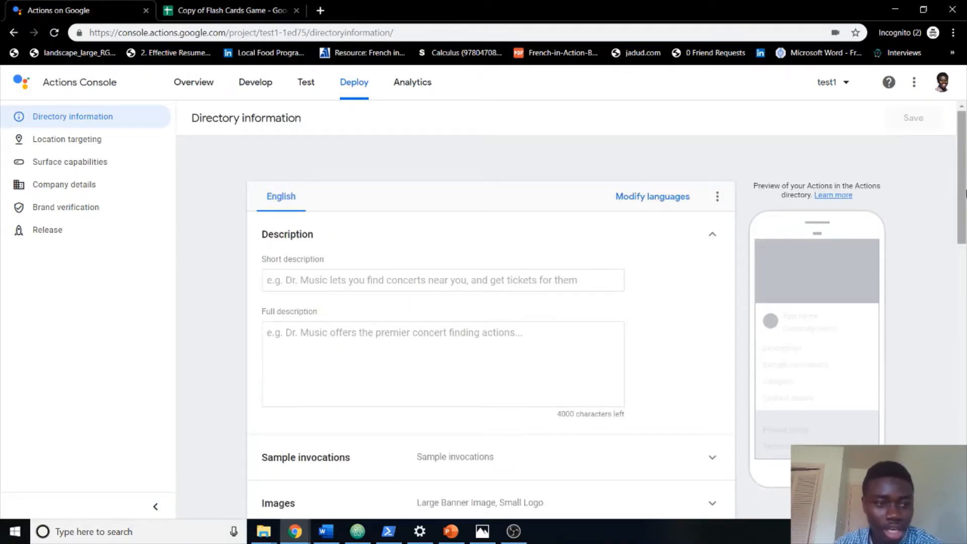
left_click_drag(961, 216, 937, 486)
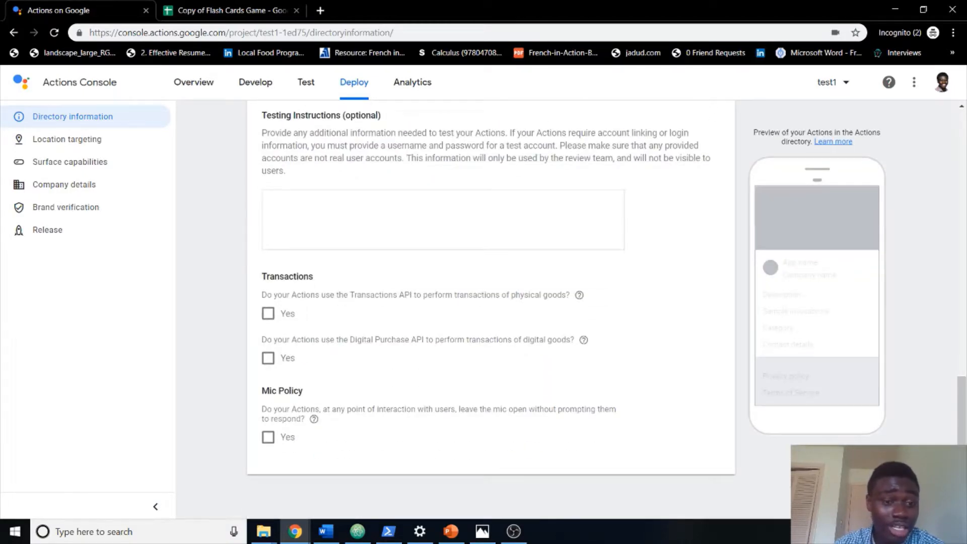
left_click_drag(961, 443, 901, 139)
Enter "test" as the short description and "tests test" as the full description.
left_click(462, 281)
type("test")
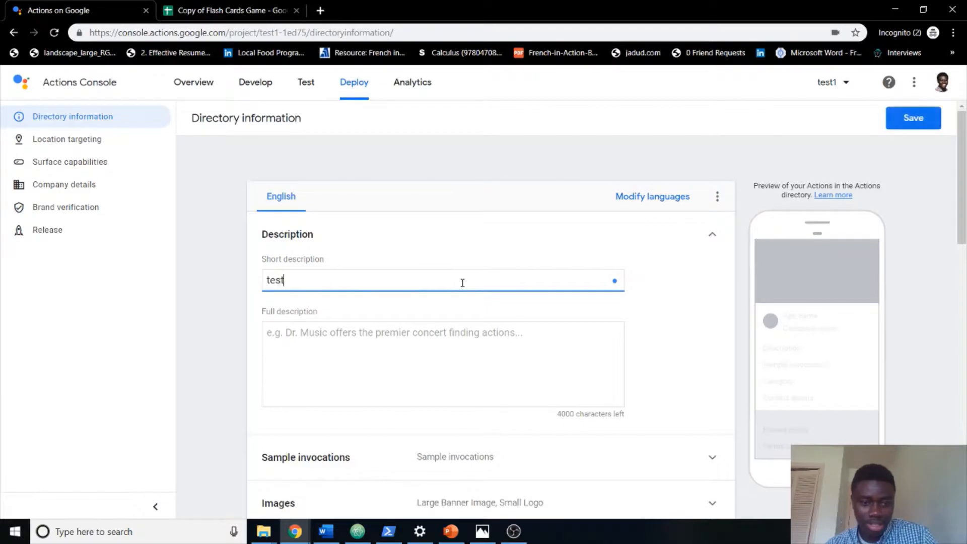
left_click(447, 325)
type("test")
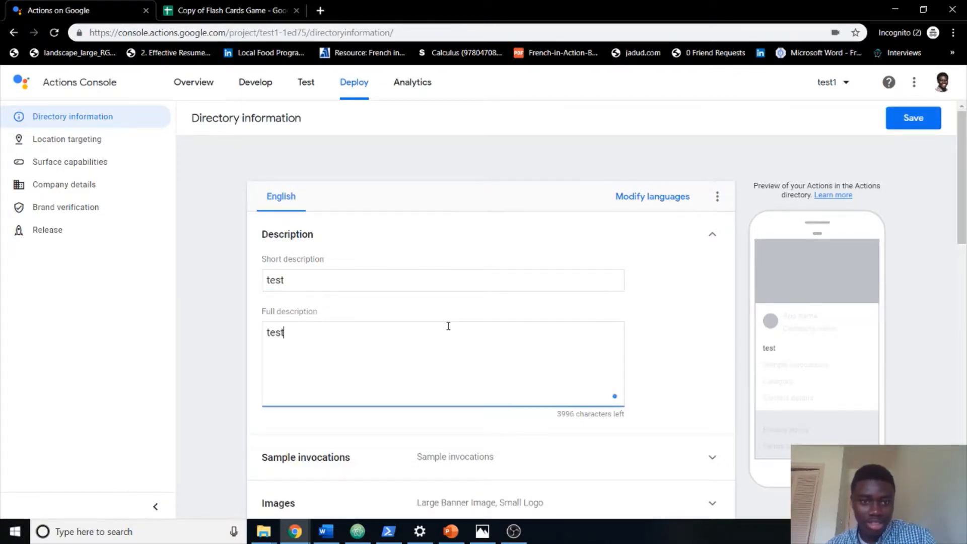
type("s tes")
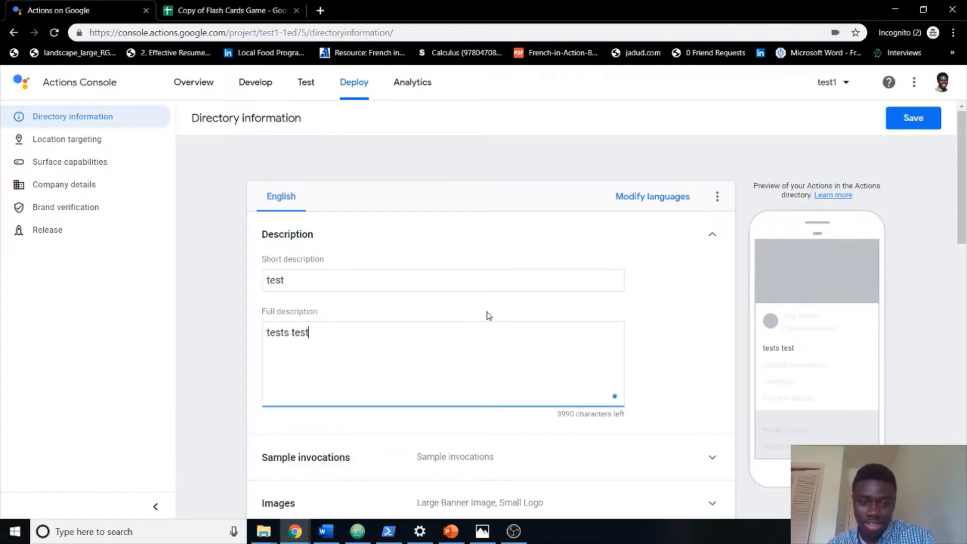
type("t")
Mark children under 13 as an intended audience and join the Actions for Families program, accepting its eligibility criteria and agreement.
scroll(936, 371, "down", 15)
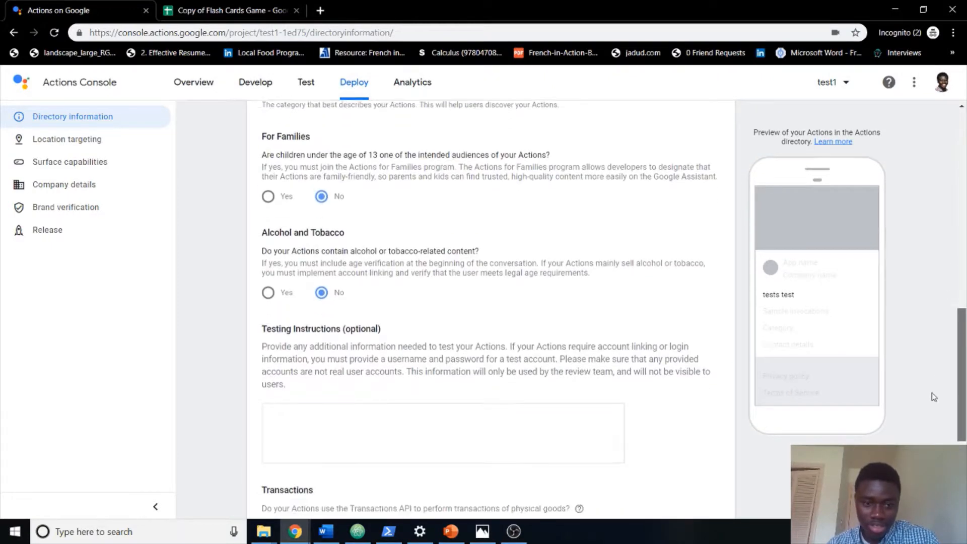
scroll(934, 397, "down", 1)
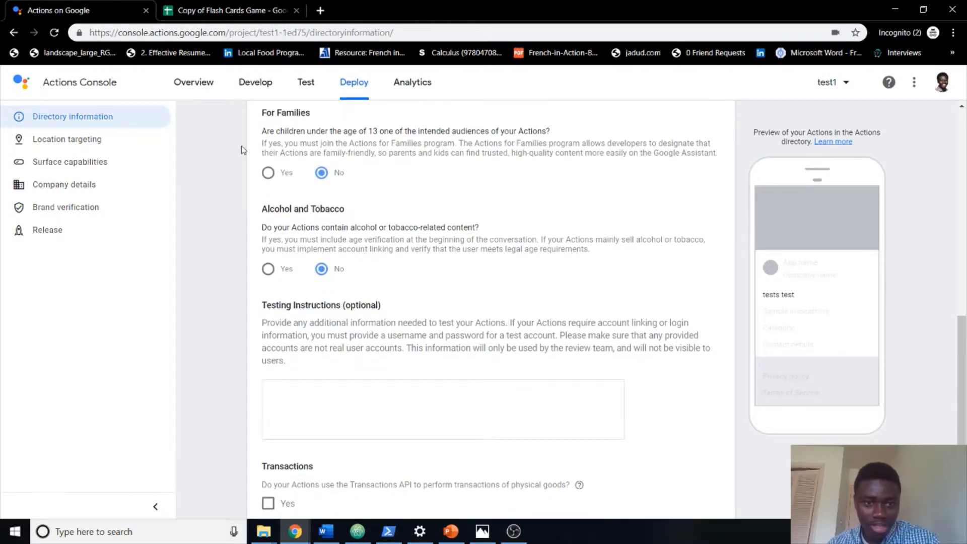
left_click(268, 173)
left_click(348, 280)
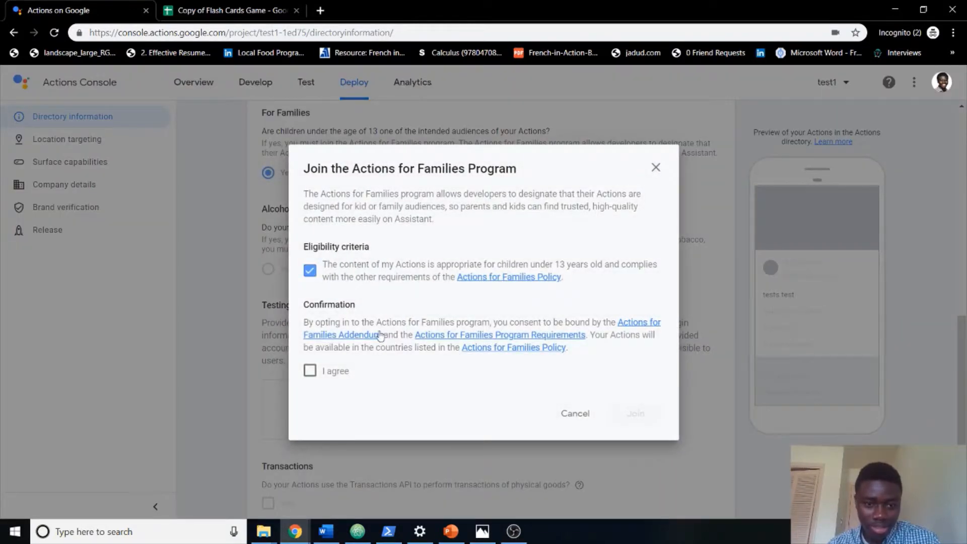
left_click(334, 370)
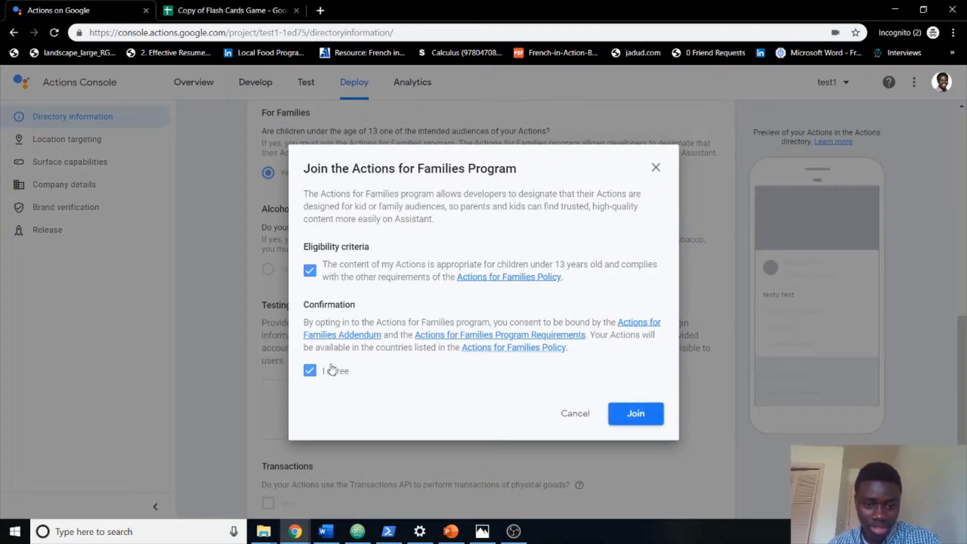
left_click(648, 414)
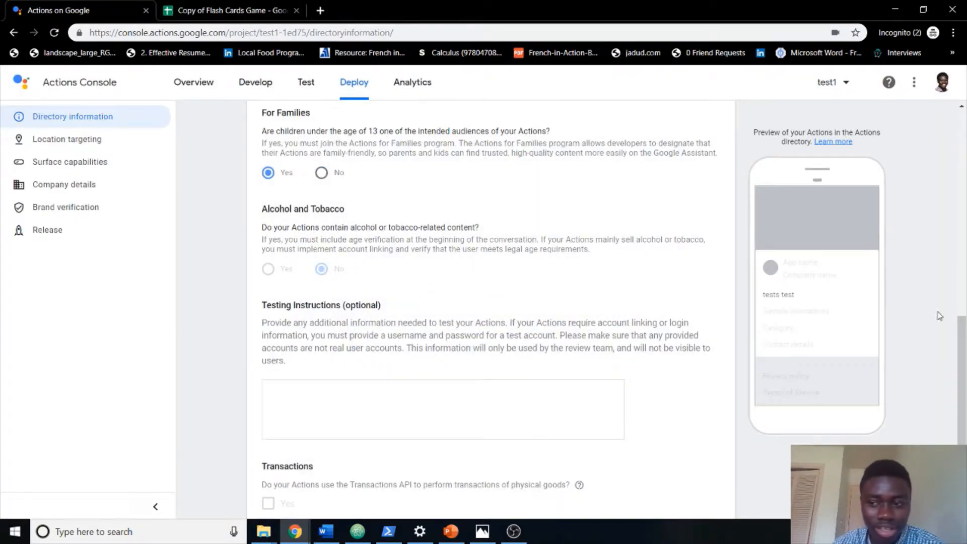
Enter "test" as the testing instructions and leave the Mic Policy question unticked after trying its Yes option.
scroll(964, 347, "up", 1)
left_click_drag(965, 350, 965, 347)
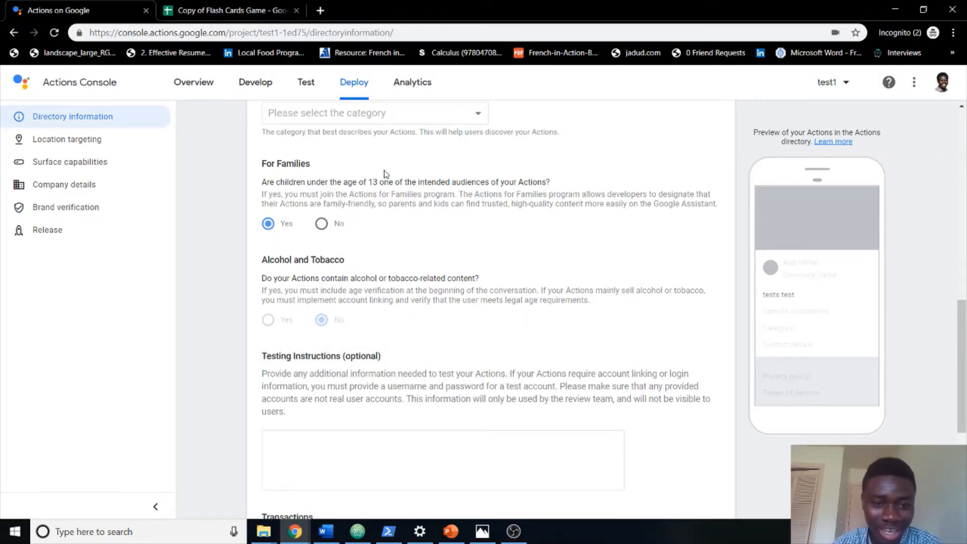
left_click_drag(963, 404, 964, 471)
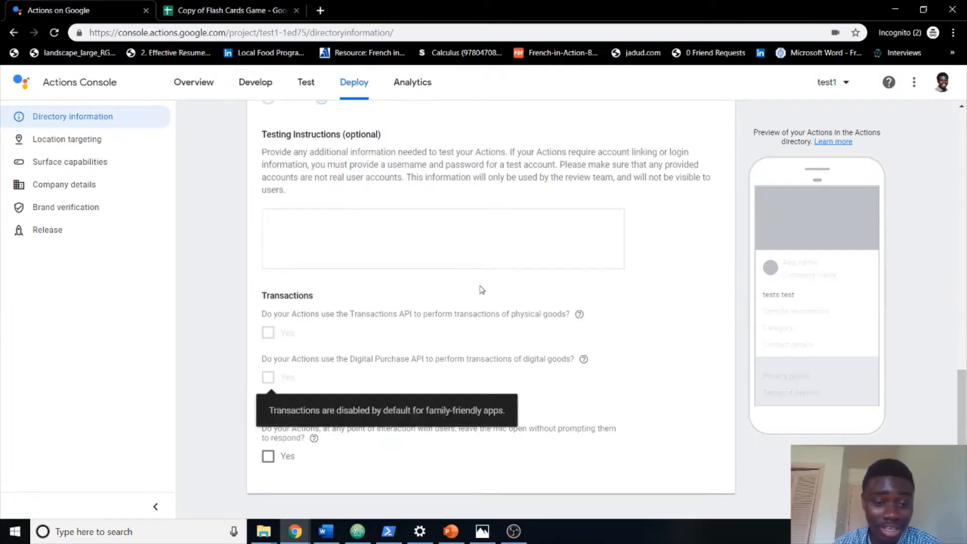
left_click(470, 254)
type("test")
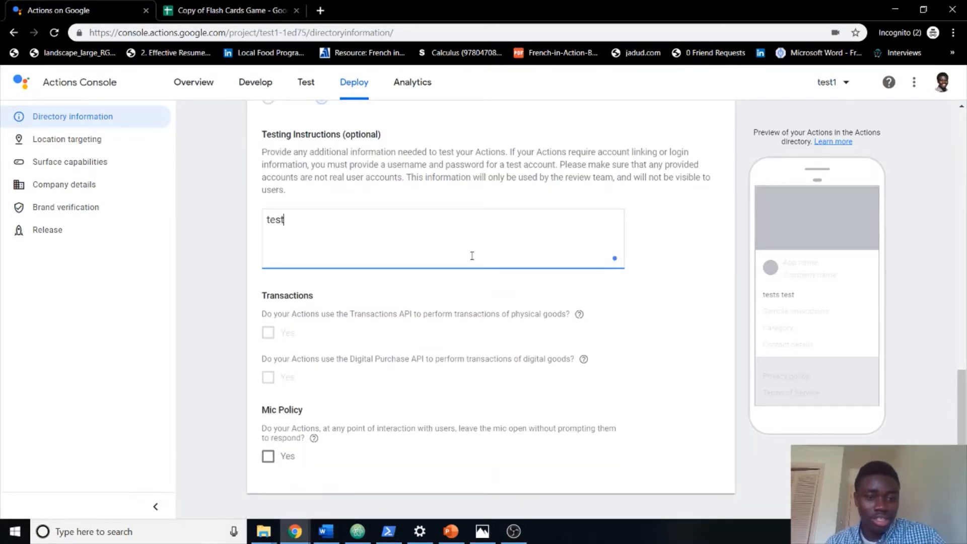
left_click(267, 458)
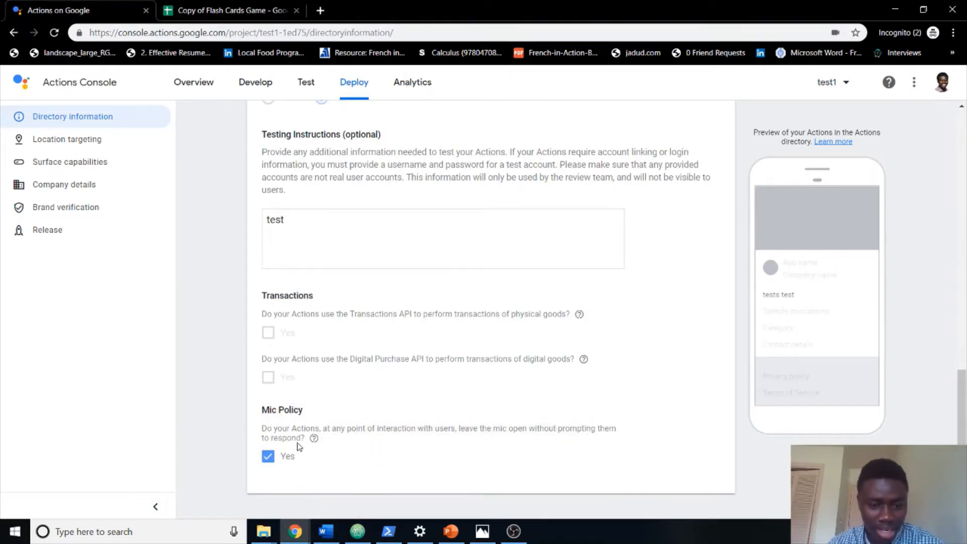
left_click(268, 456)
Save the directory information and accept the location targeting update for the families program.
left_click_drag(963, 370, 961, 113)
left_click(916, 123)
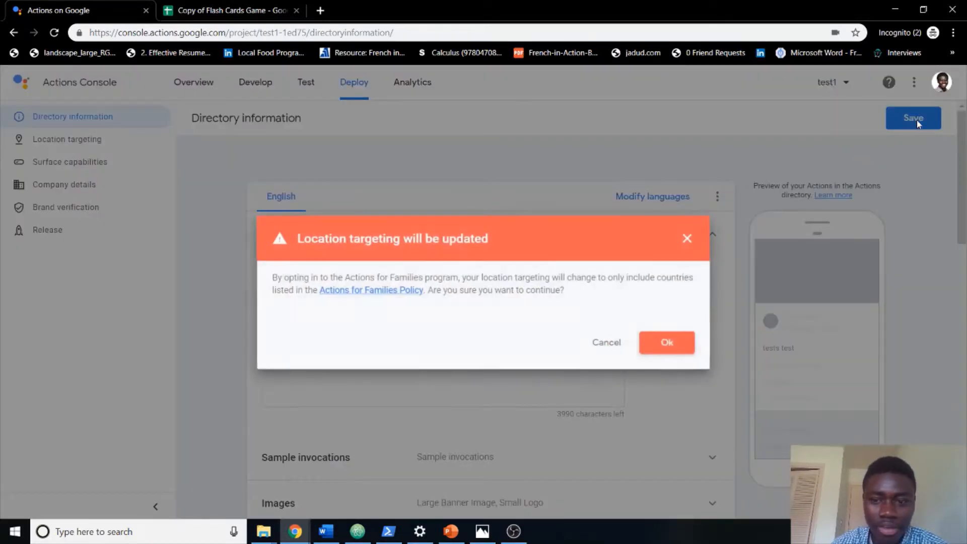
left_click(674, 345)
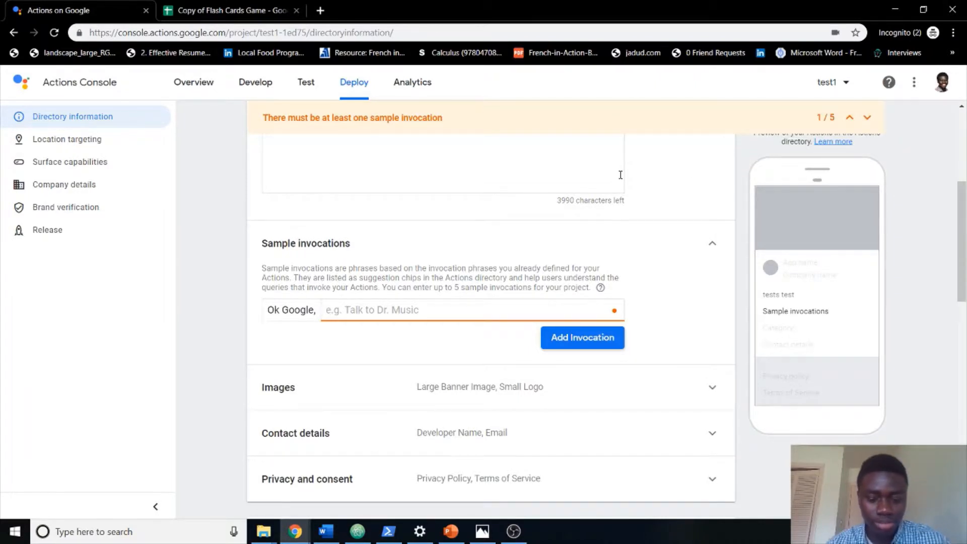
Enter "talk to test" as a sample invocation and add another empty invocation row.
type("talk to test")
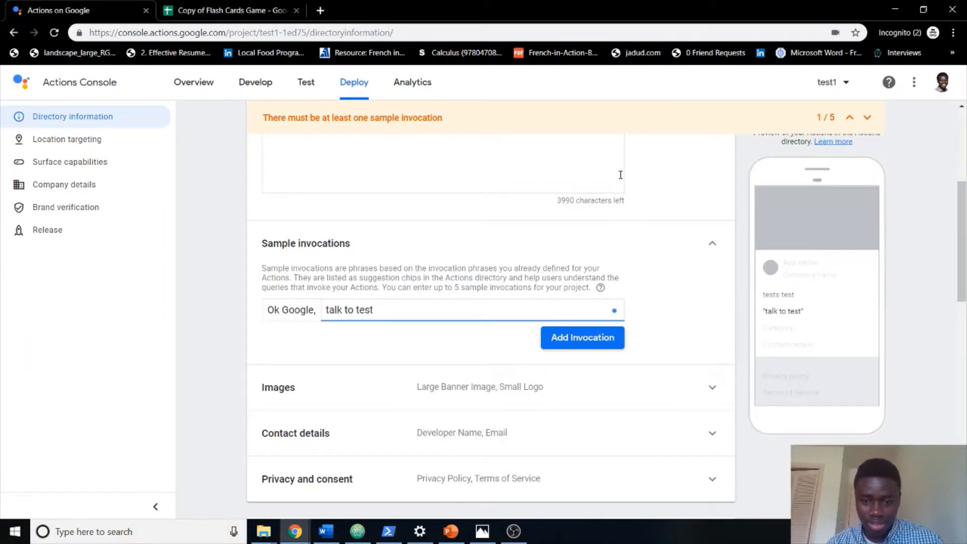
left_click(588, 337)
Upload 1.jpeg from the Desktop as the small logo, moving the crop region up to frame the whole head.
left_click(616, 432)
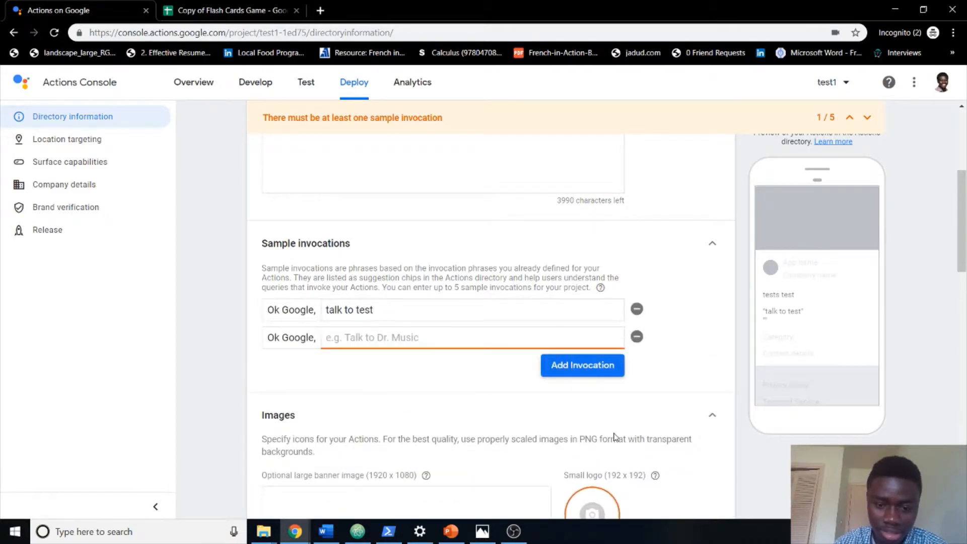
scroll(587, 292, "down", 4)
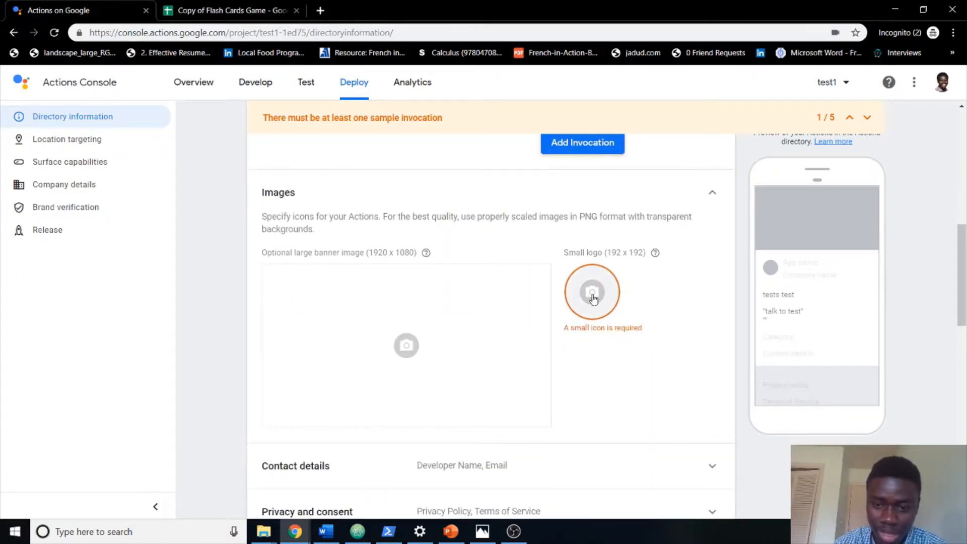
left_click(590, 297)
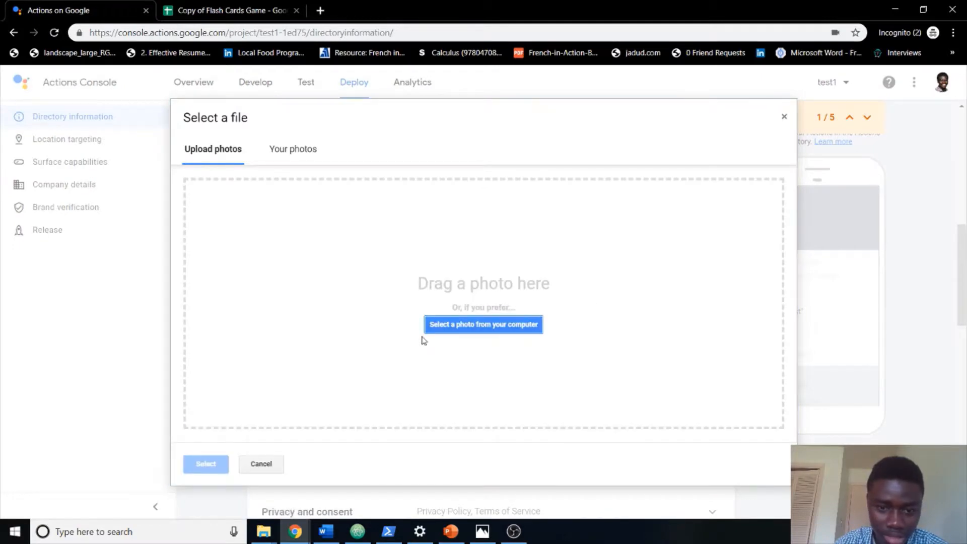
left_click(447, 330)
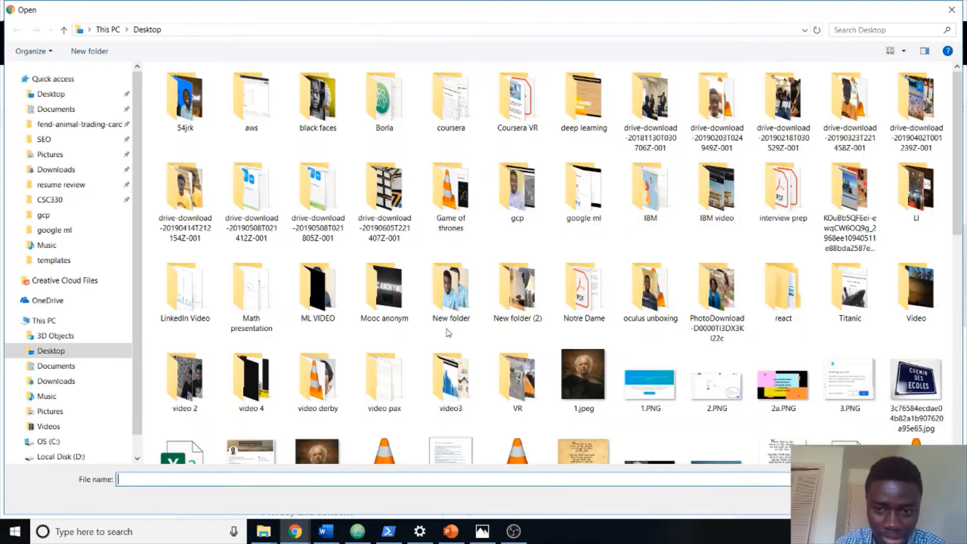
double_click(560, 360)
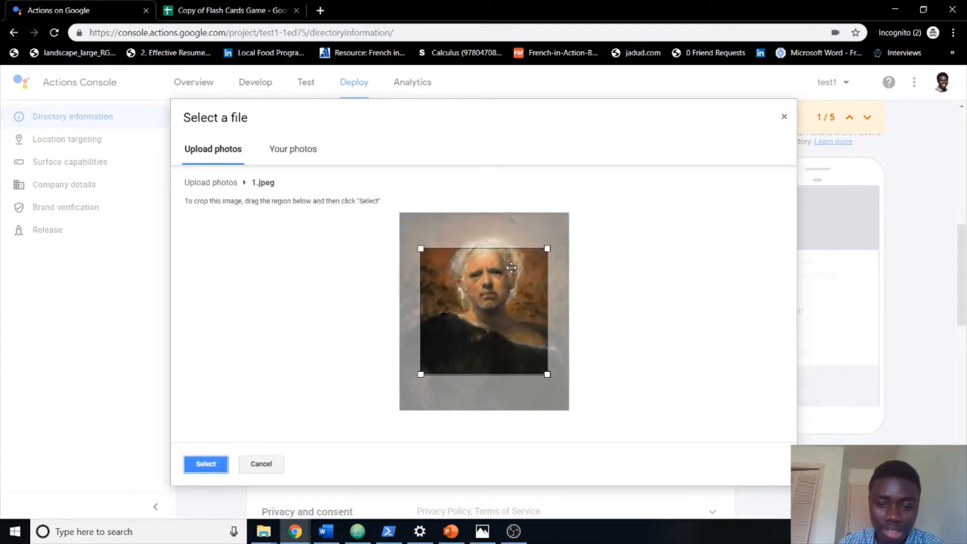
left_click_drag(511, 267, 525, 244)
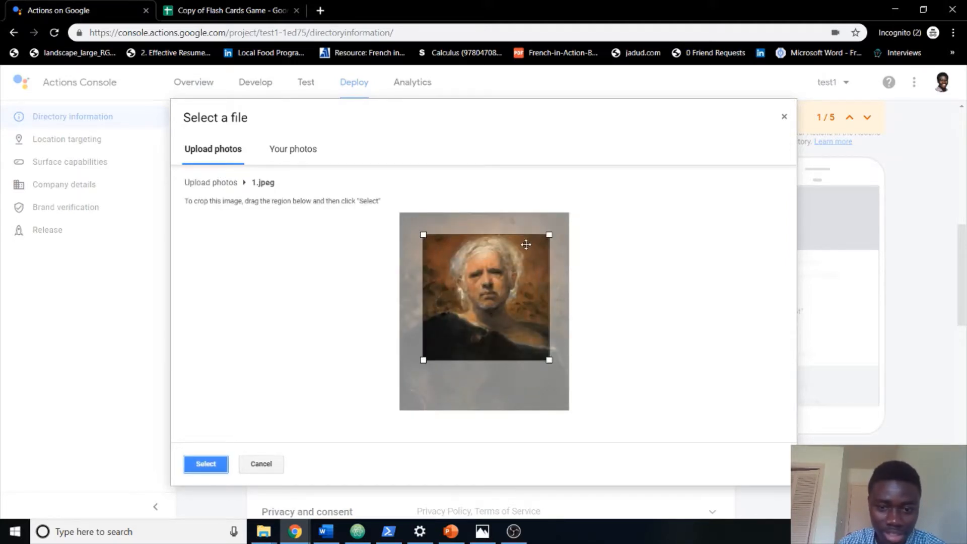
left_click(219, 462)
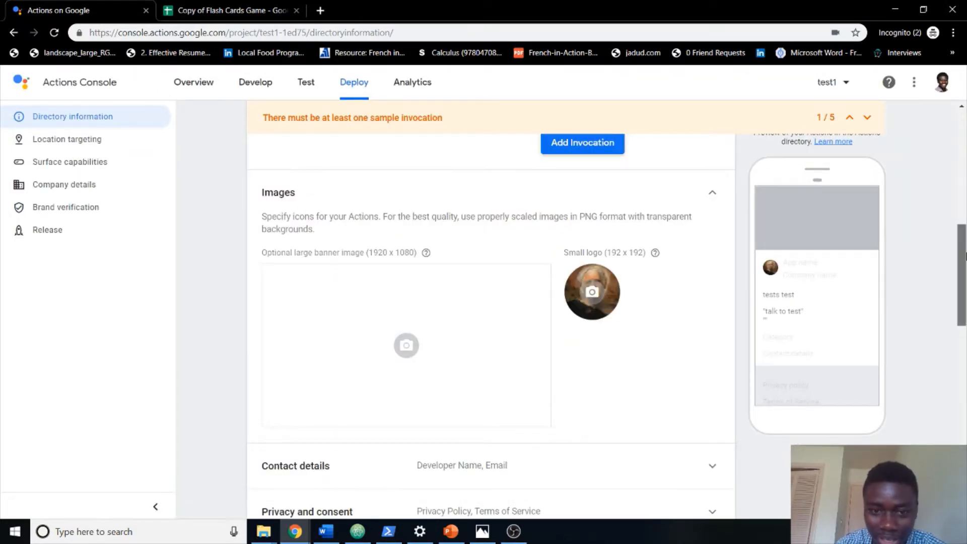
Fill in the developer's email and name in the contact details from the first saved suggestion.
left_click_drag(951, 256, 950, 318)
left_click(505, 210)
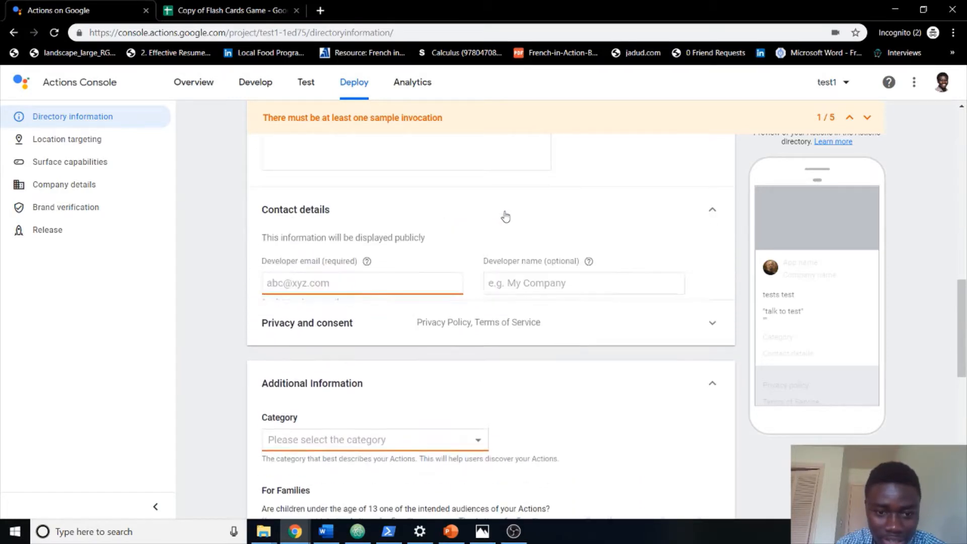
left_click(416, 270)
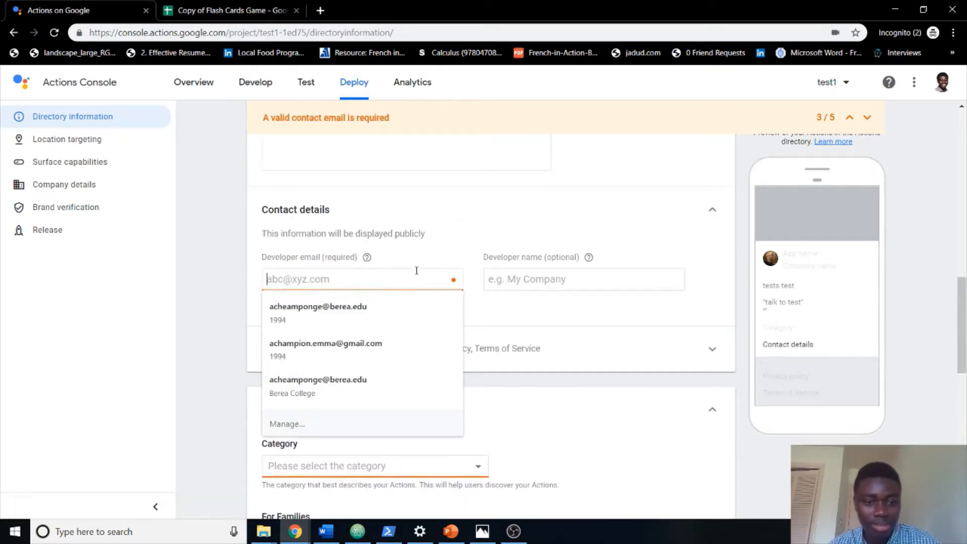
left_click(397, 309)
Examine the Privacy and consent section, its privacy policy instructions and the sample policy document, and return to the form.
left_click(470, 348)
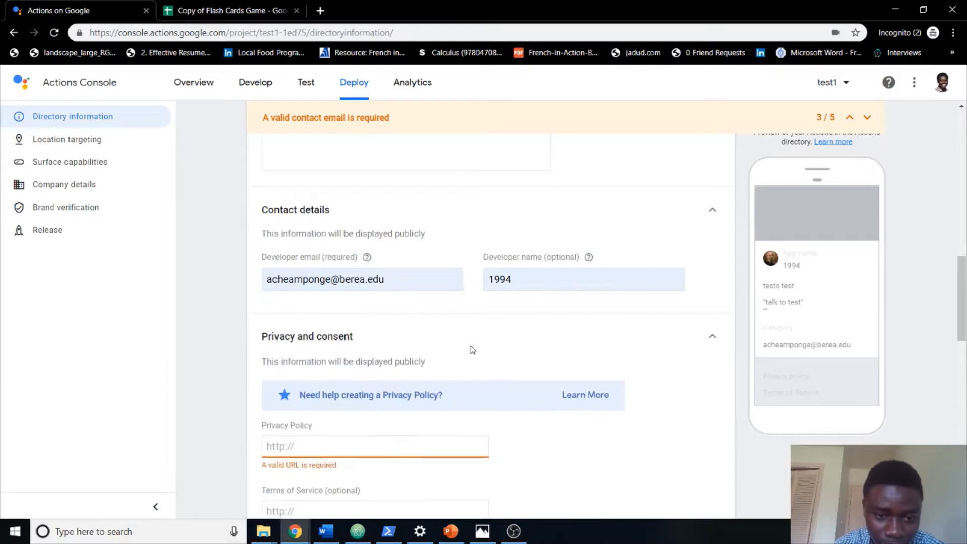
scroll(317, 274, "down", 4)
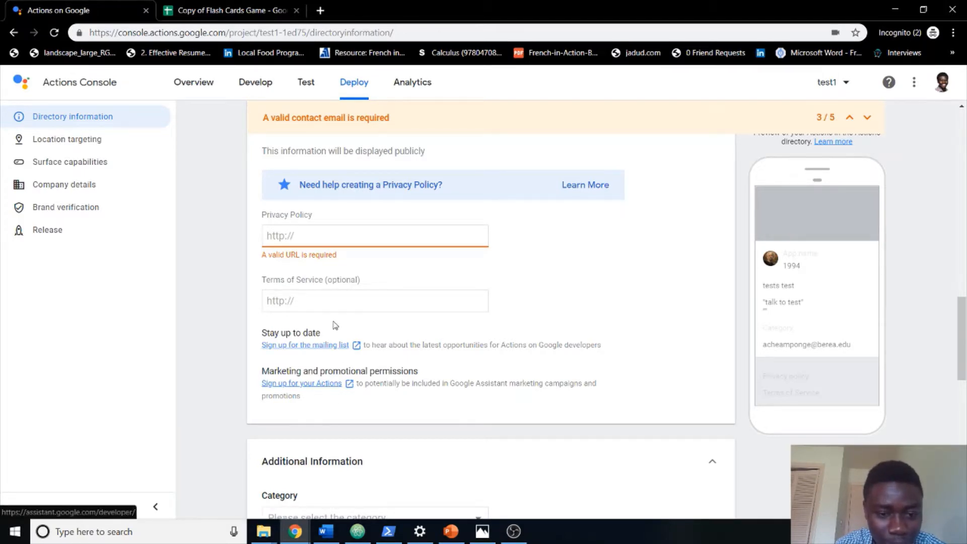
left_click(592, 186)
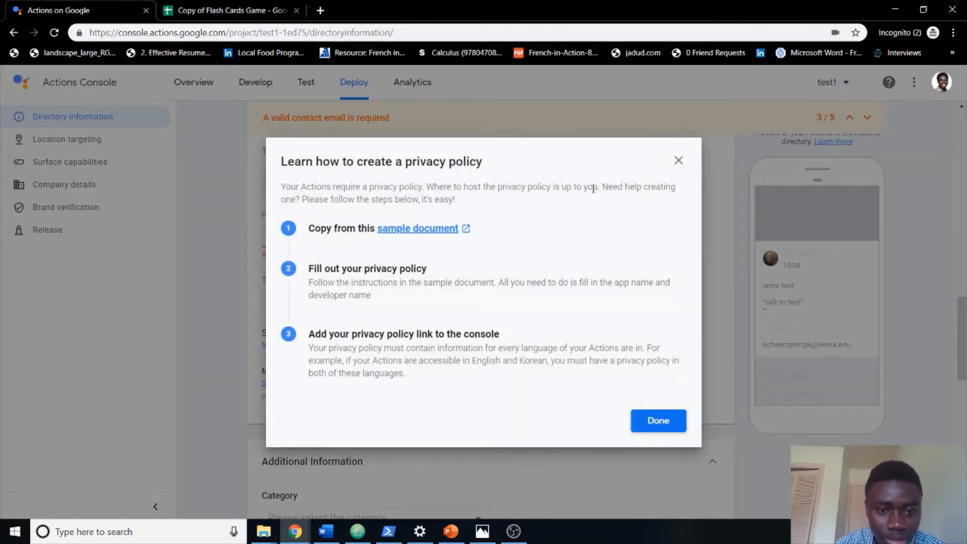
left_click(418, 228)
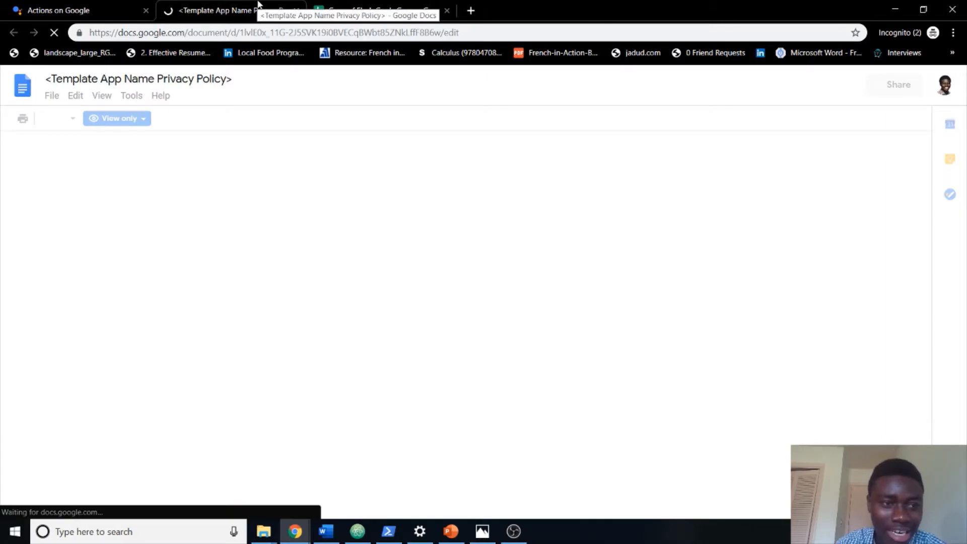
left_click(99, 5)
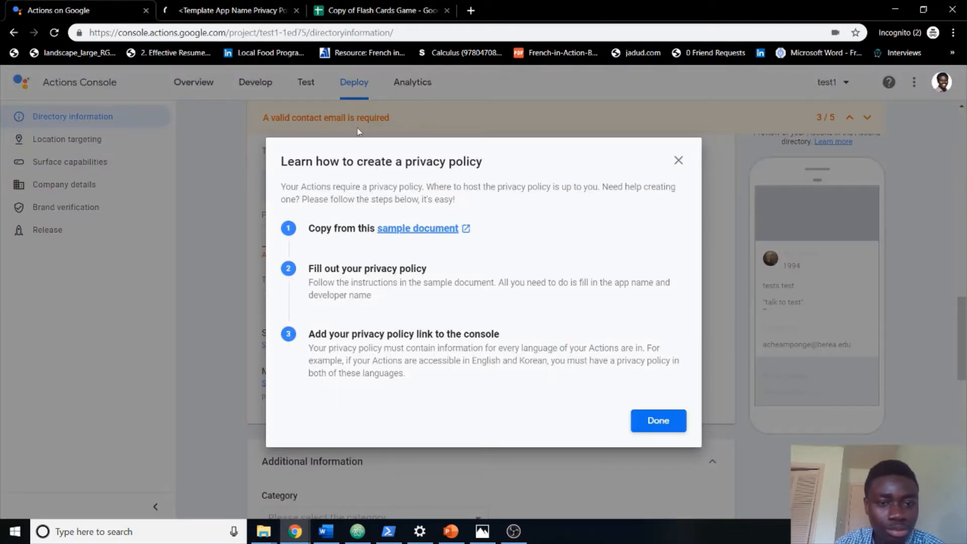
left_click(240, 6)
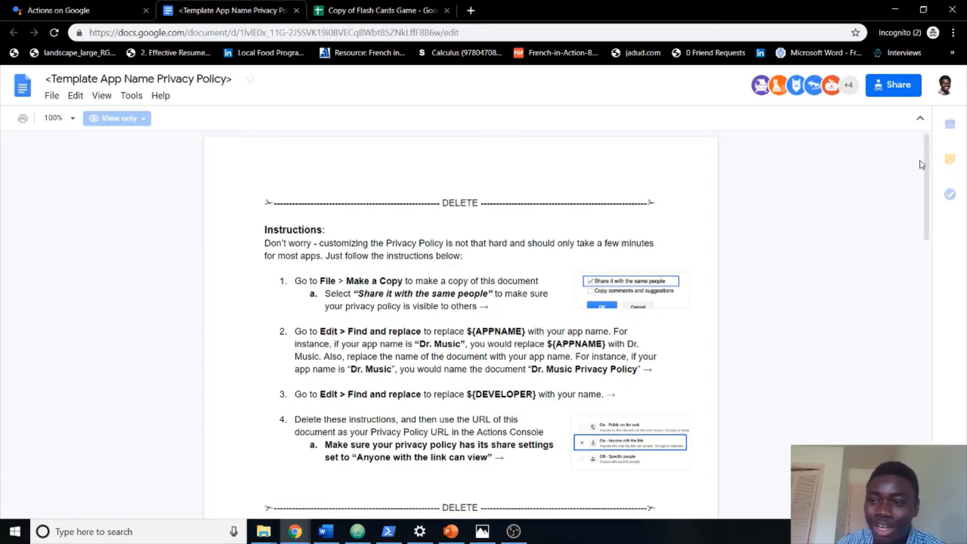
left_click_drag(920, 161, 898, 330)
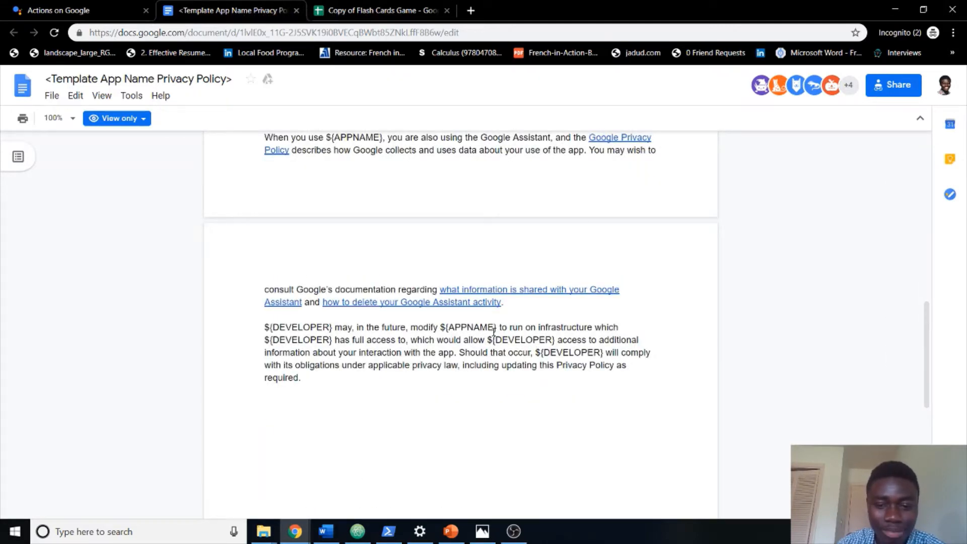
left_click(91, 7)
left_click(678, 160)
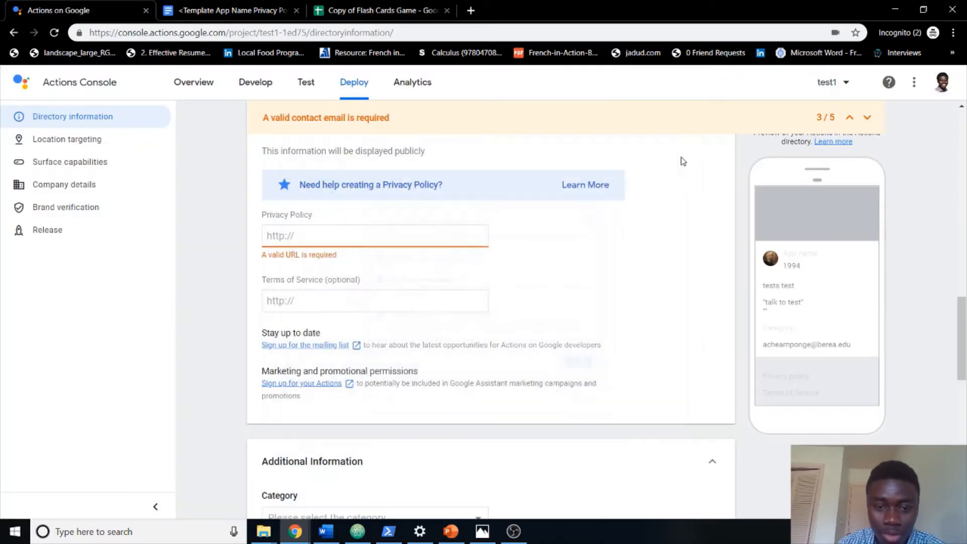
Review the whole Directory information form again, from the descriptions down to the Mic Policy question.
scroll(956, 366, "down", 3)
left_click_drag(956, 366, 956, 445)
scroll(921, 155, "up", 15)
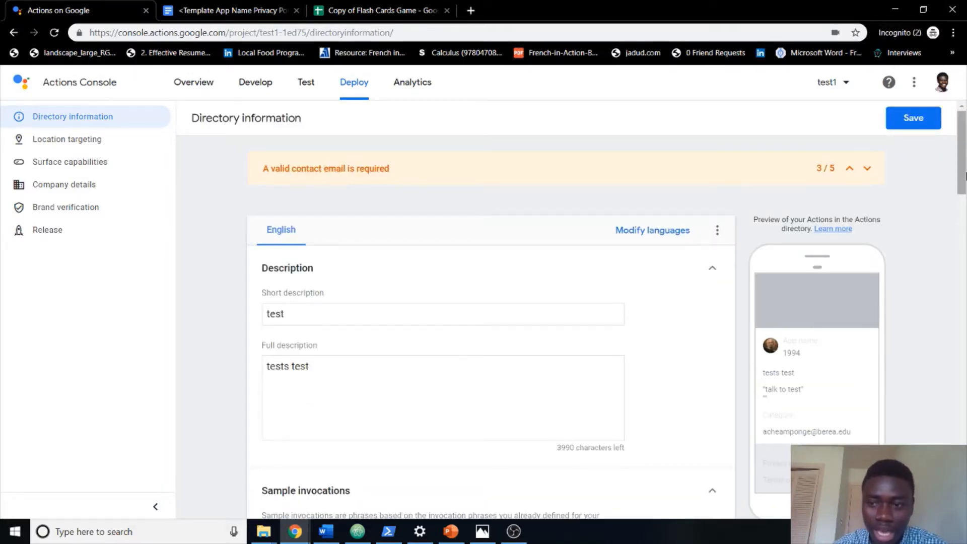
left_click_drag(959, 185, 952, 493)
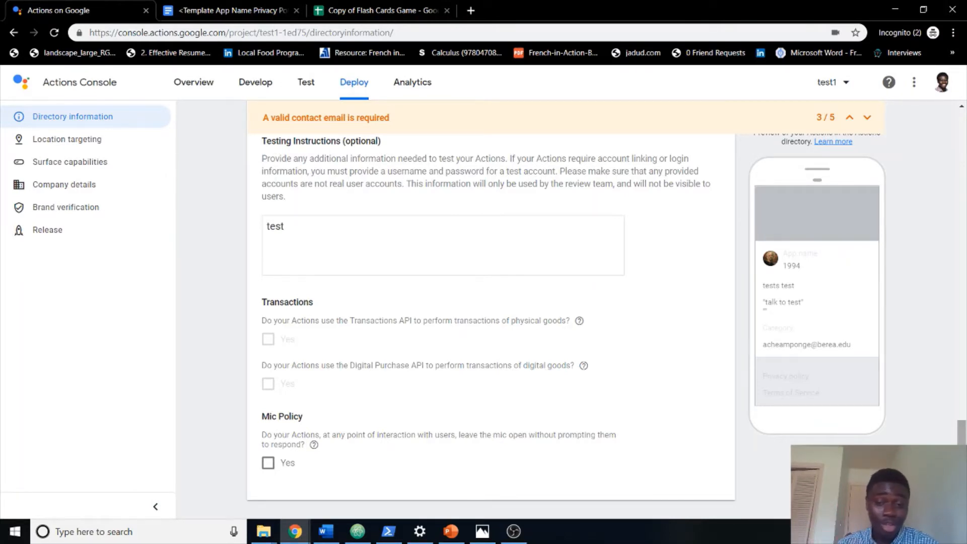
left_click_drag(960, 433, 955, 136)
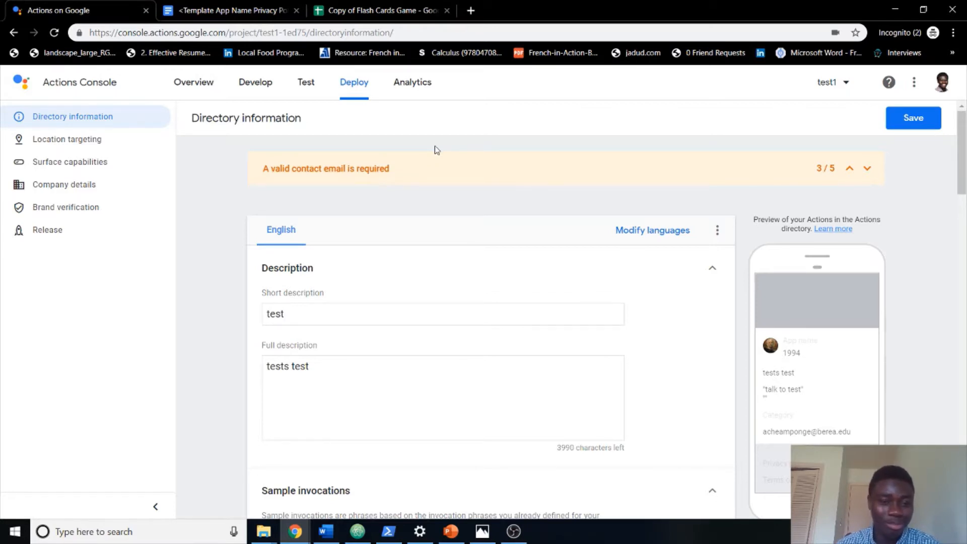
Go to the project's onboarding options, choose Actions SDK and open its Getting Started Guide.
left_click(209, 94)
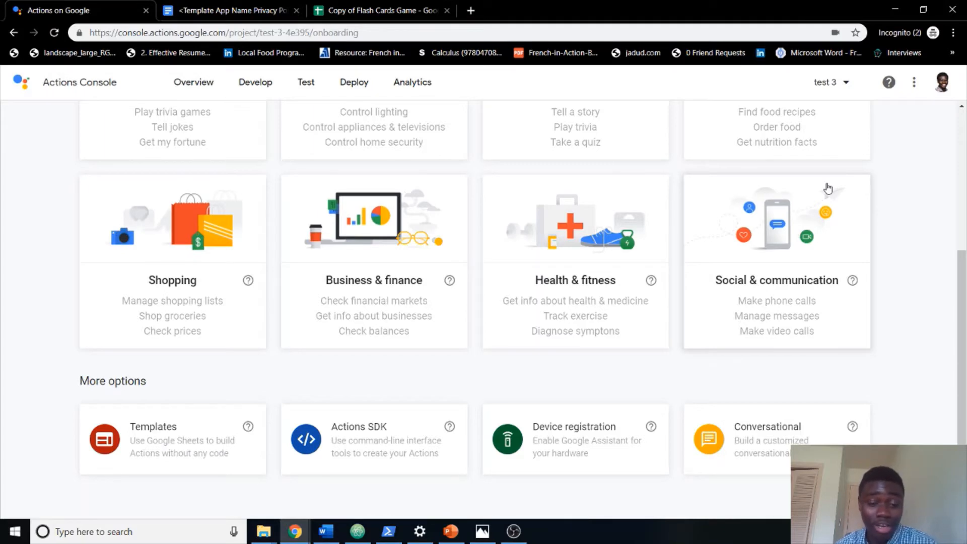
left_click(392, 464)
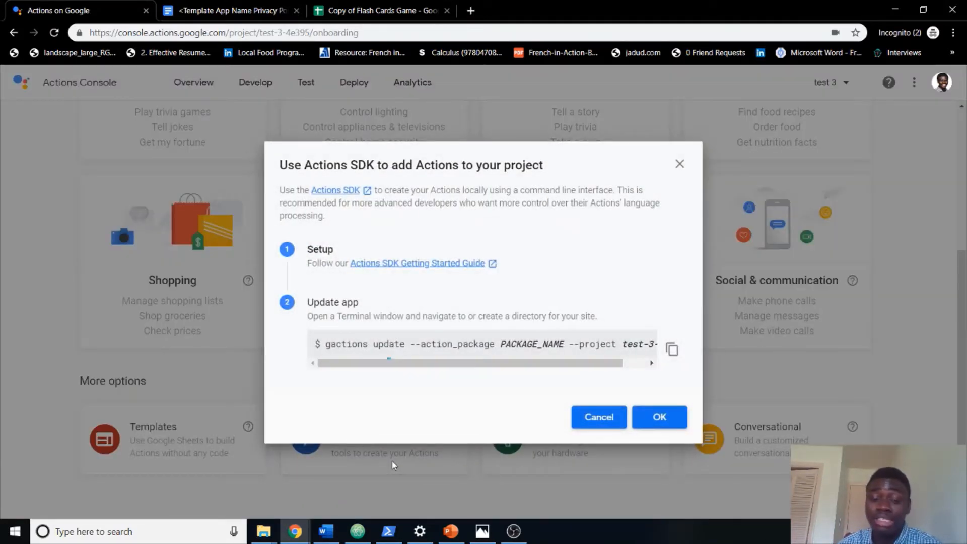
left_click(437, 266)
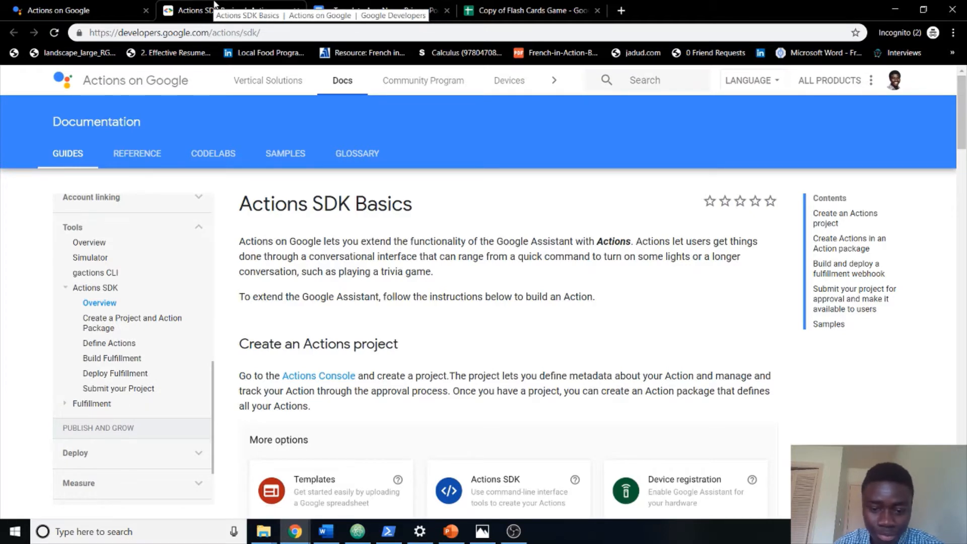
Return to the test 3 project's onboarding options and choose the Conversational development experience.
left_click(91, 6)
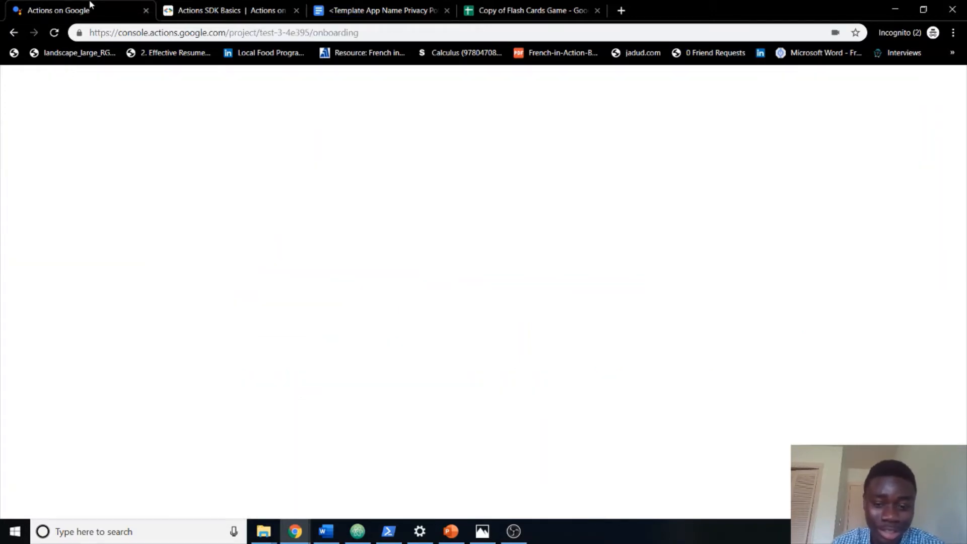
left_click(680, 161)
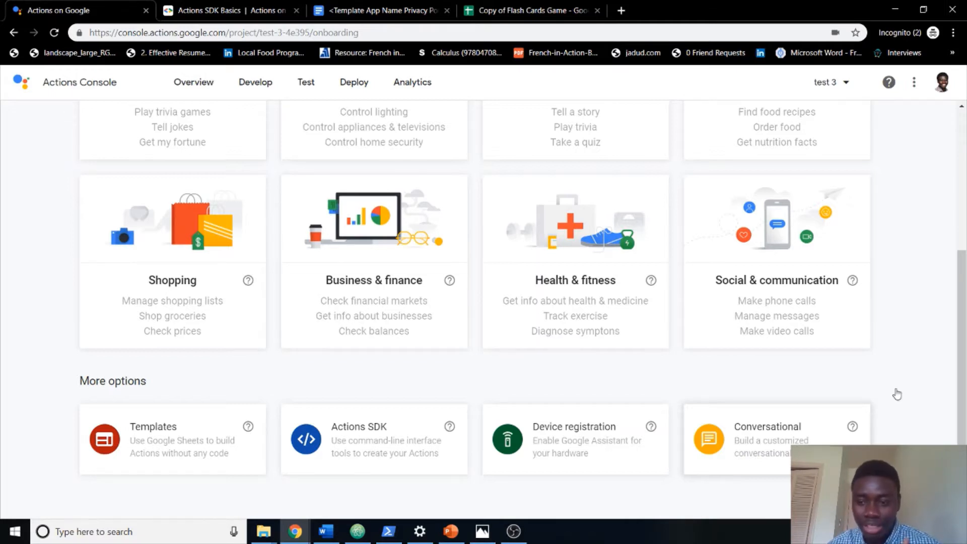
left_click(768, 460)
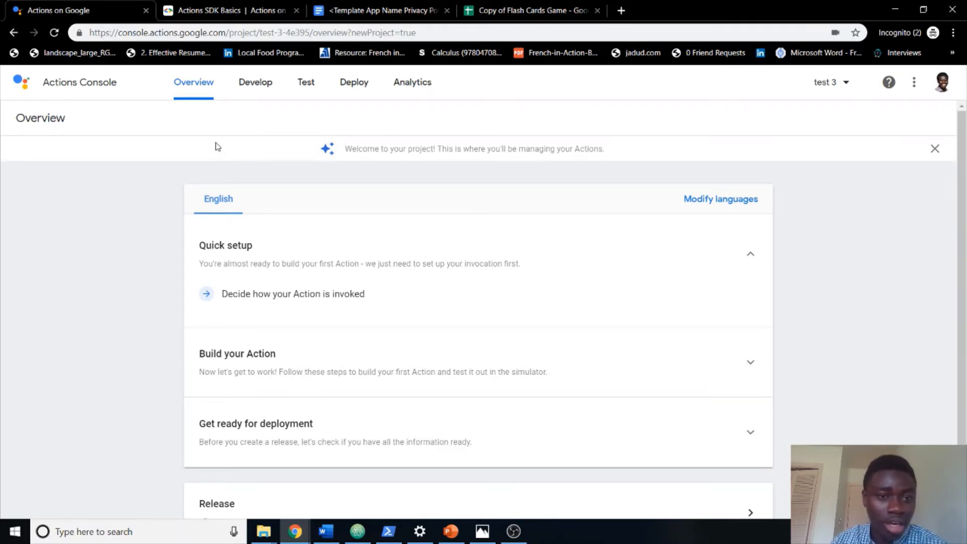
Start adding a first action to the test 3 project, examine the custom and built-in intent choices, and close without building one.
left_click(259, 83)
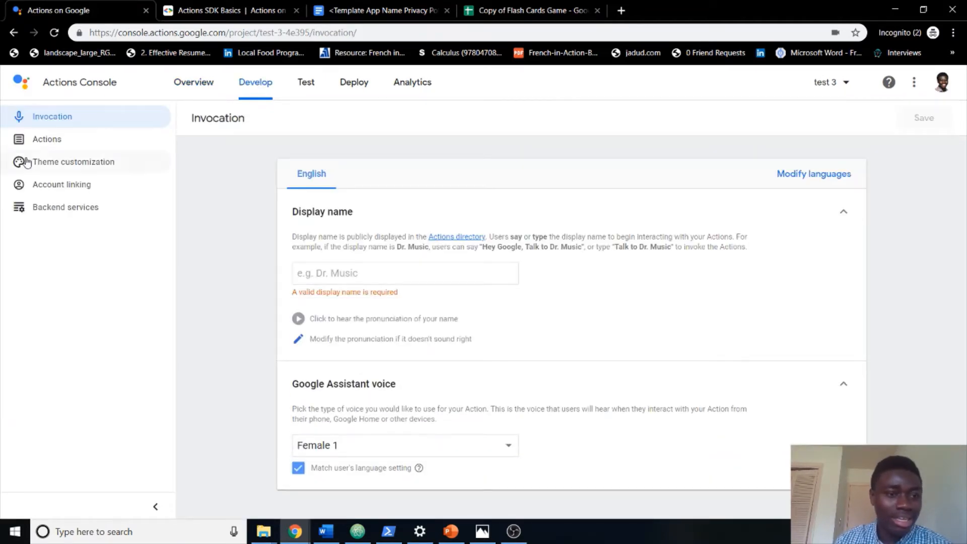
left_click(53, 150)
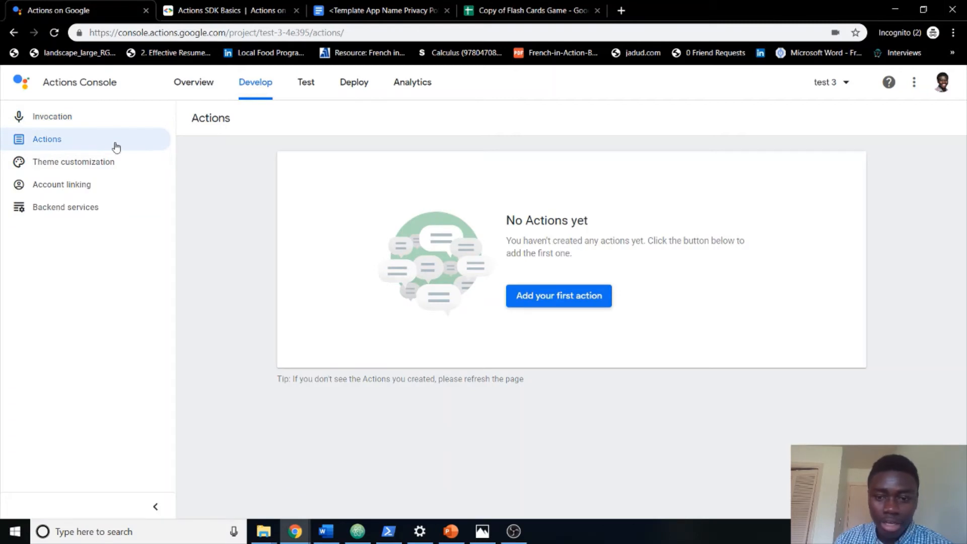
left_click(511, 299)
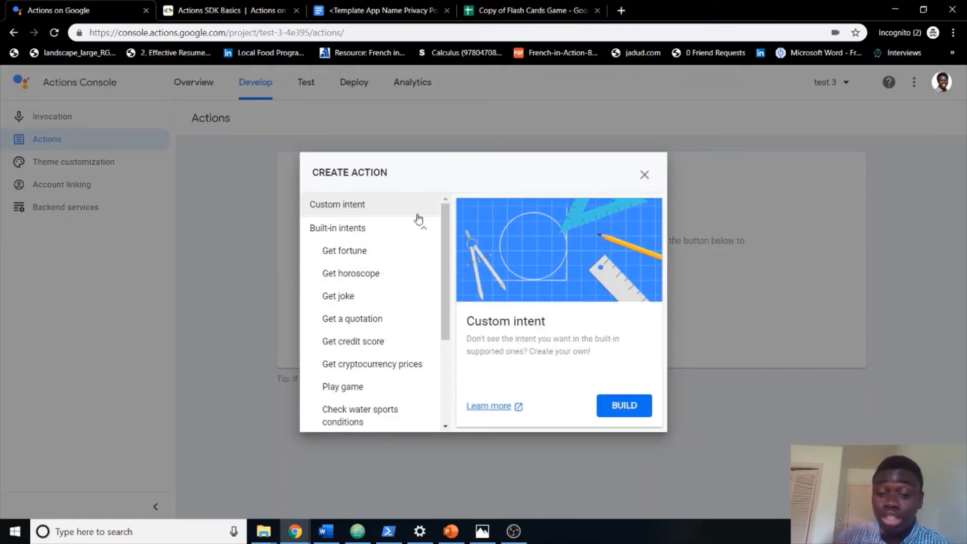
scroll(436, 225, "down", 1)
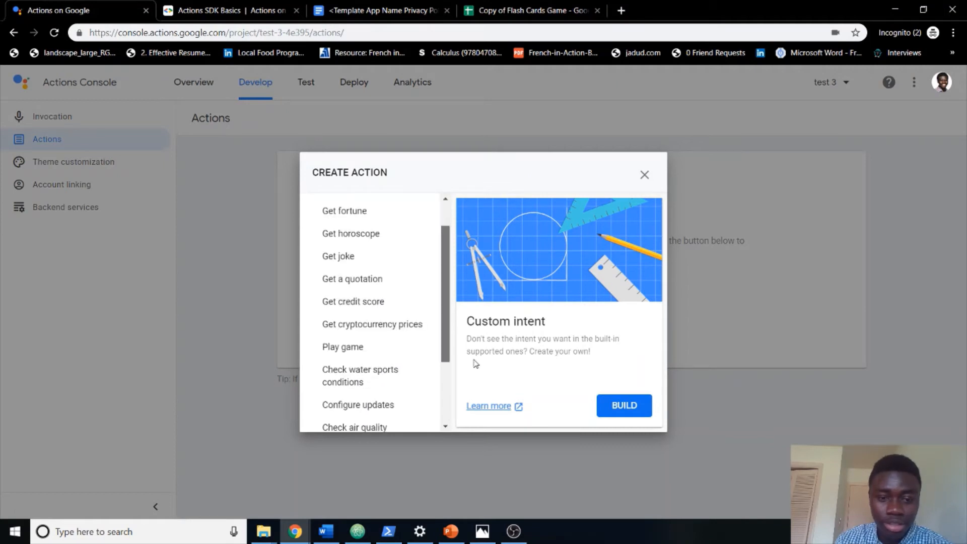
left_click_drag(473, 364, 481, 393)
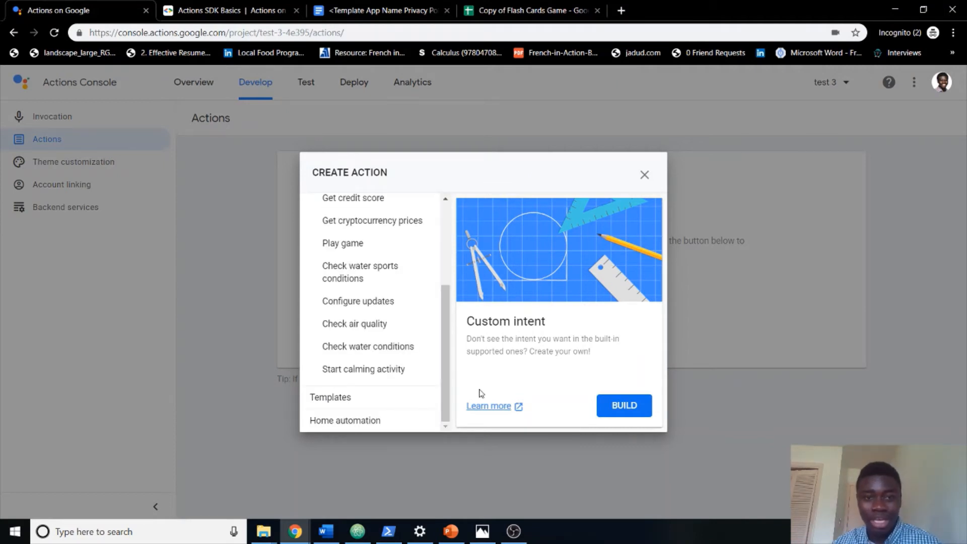
left_click(643, 176)
Leave the test 3 project and return to the Actions Console overview of all projects.
left_click(15, 42)
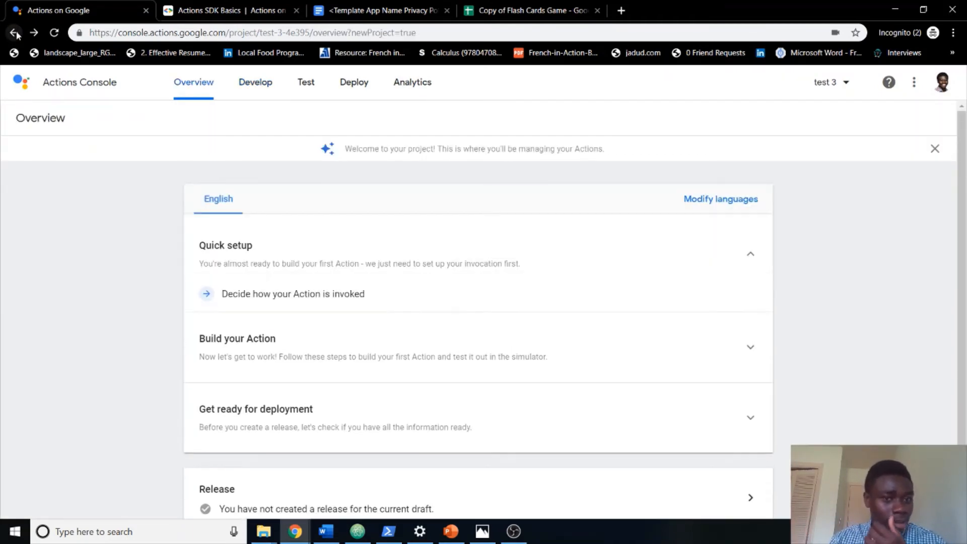
left_click(14, 32)
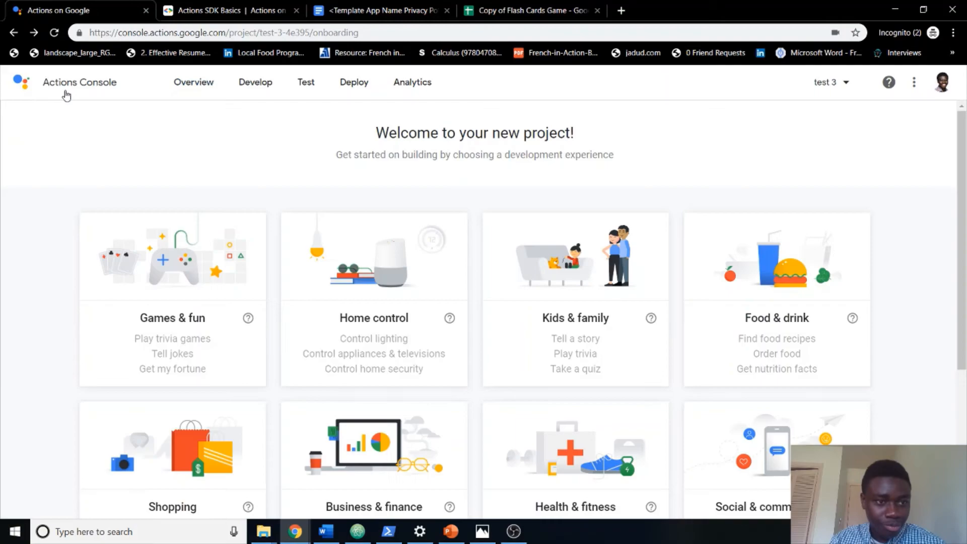
left_click(68, 90)
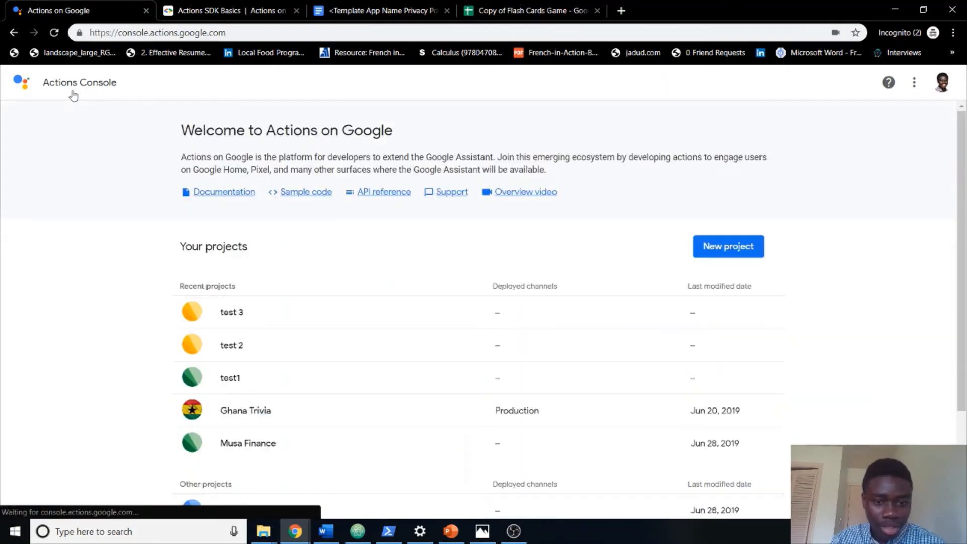